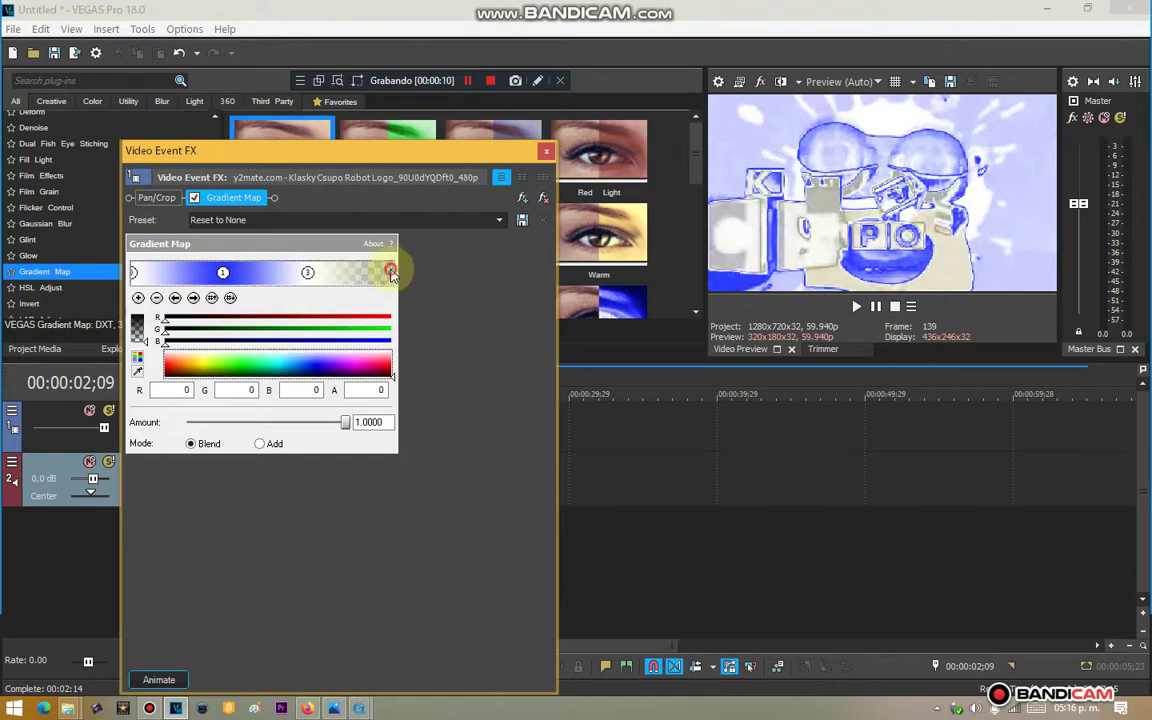
Apply the Intense Light Rays preset of Light Rays to the video event and set its Sensitivity to 0.237
{"action": "left_click", "coordinate": [546, 150]}
{"action": "left_click_drag", "start_coordinate": [217, 226], "coordinate": [225, 251]}
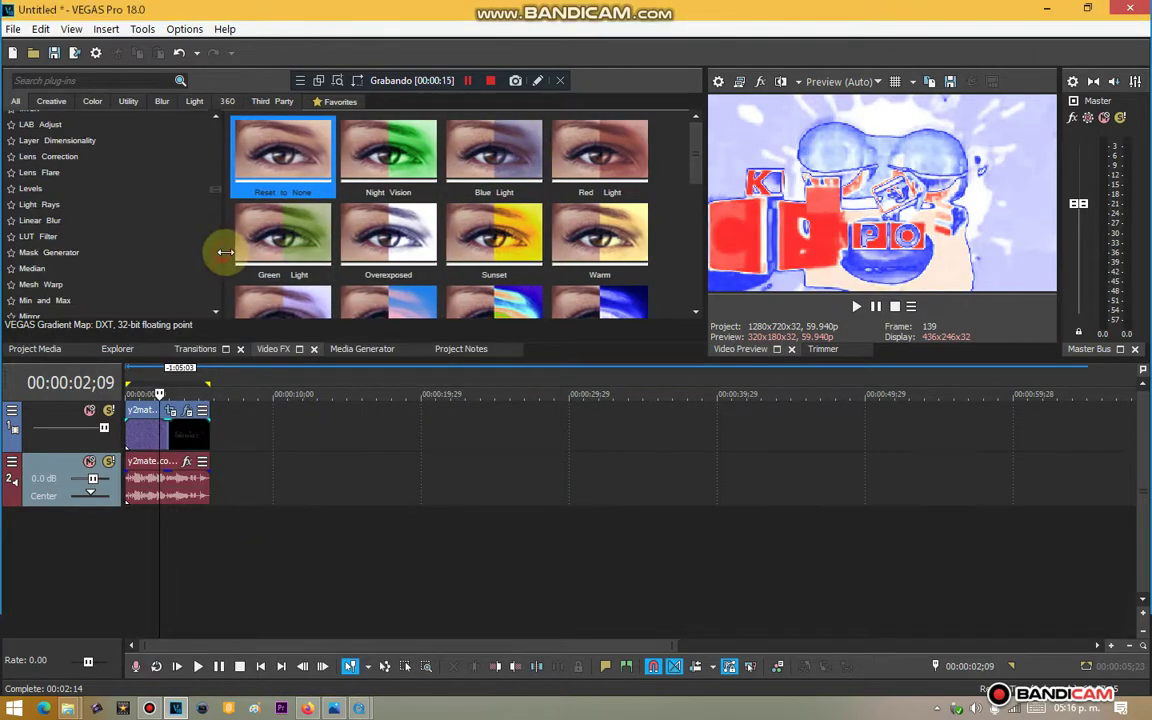
{"action": "left_click", "coordinate": [117, 205]}
{"action": "left_click_drag", "start_coordinate": [480, 180], "coordinate": [148, 420]}
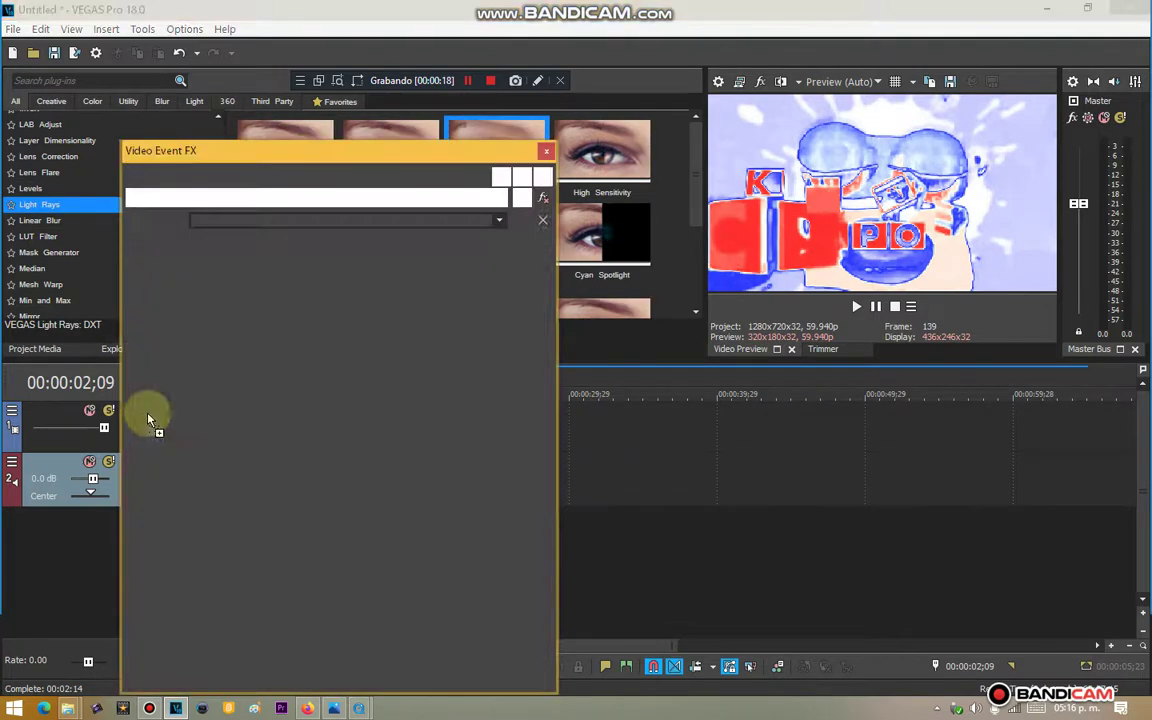
{"action": "left_click_drag", "start_coordinate": [370, 295], "coordinate": [340, 293]}
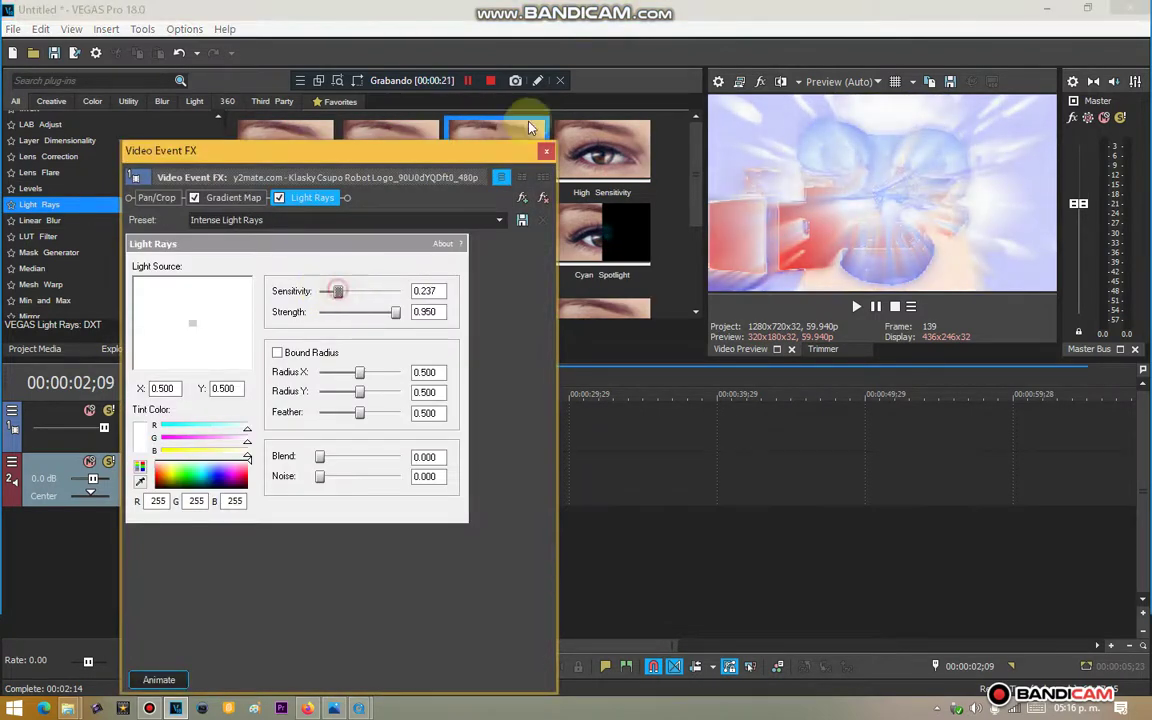
{"action": "left_click", "coordinate": [542, 155]}
Add NewBlue ME Wiggle with the Fun House preset to the video event, setting Rate 17, Strength 39 and Drift 7
{"action": "scroll", "coordinate": [218, 198], "scroll_direction": "down", "scroll_amount": 10}
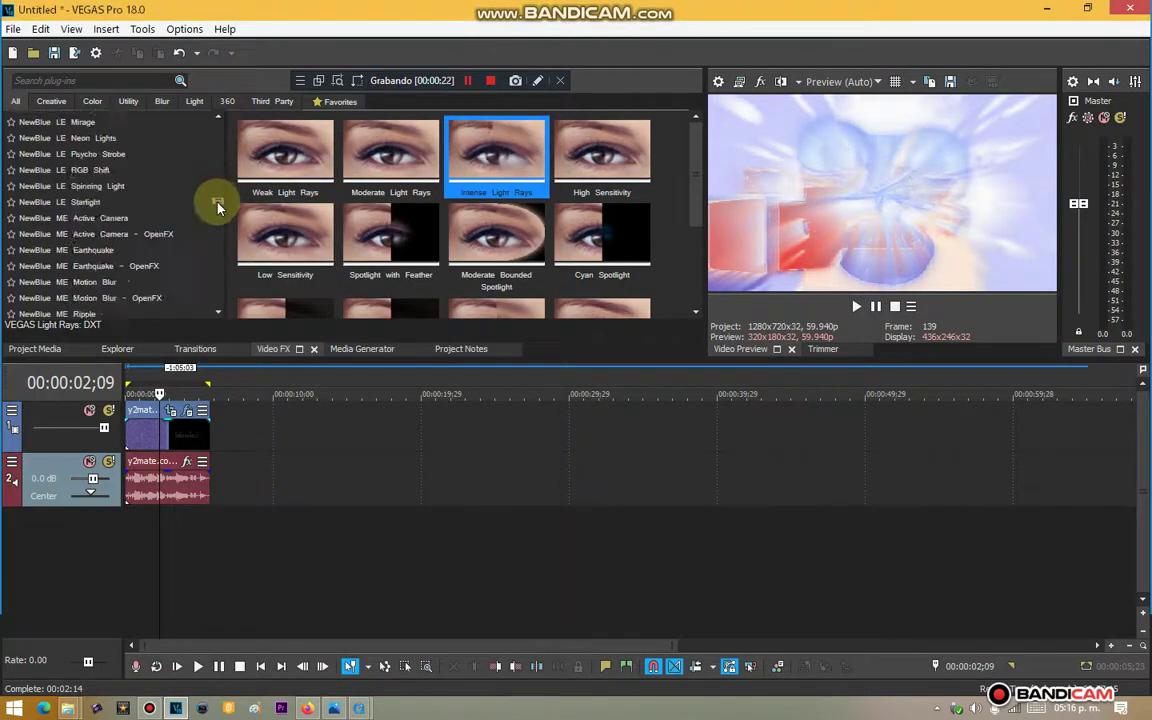
{"action": "left_click", "coordinate": [145, 172]}
{"action": "left_click_drag", "start_coordinate": [586, 175], "coordinate": [170, 425]}
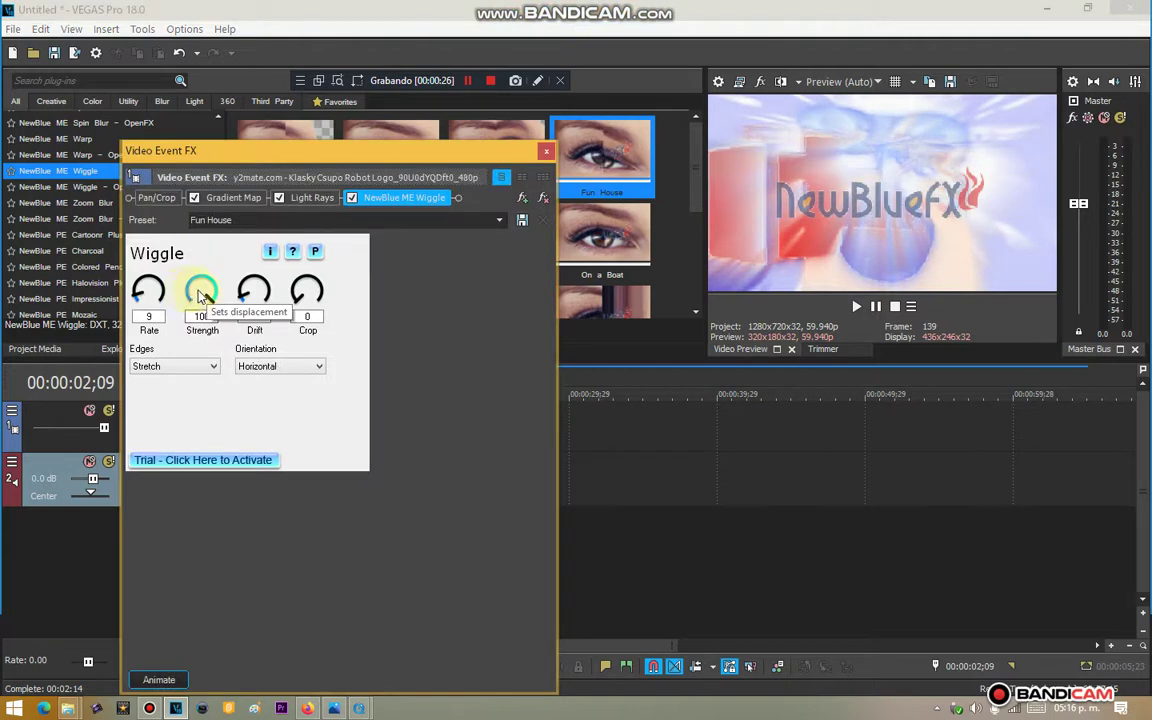
{"action": "left_click_drag", "start_coordinate": [139, 297], "coordinate": [135, 293]}
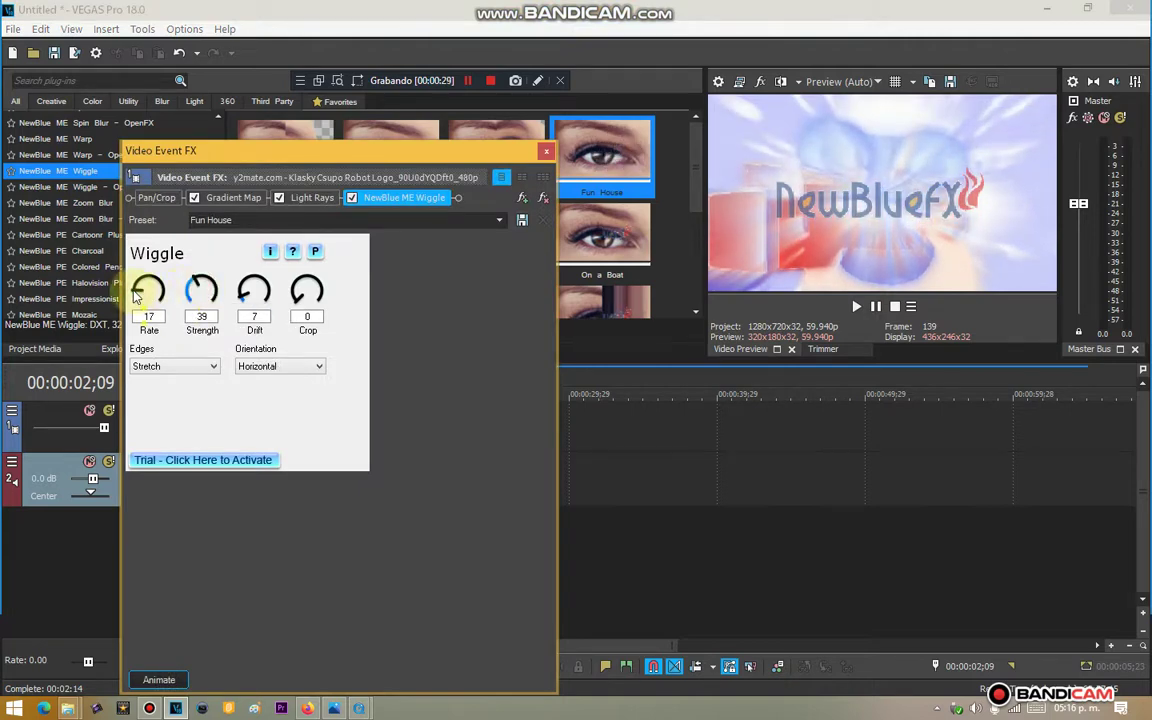
{"action": "left_click", "coordinate": [546, 150]}
Add a Dream-preset Wiggle with Rate 19, Strength 40 and Drift 12, and place it before the Fun House Wiggle in the chain
{"action": "left_click_drag", "start_coordinate": [368, 148], "coordinate": [165, 405]}
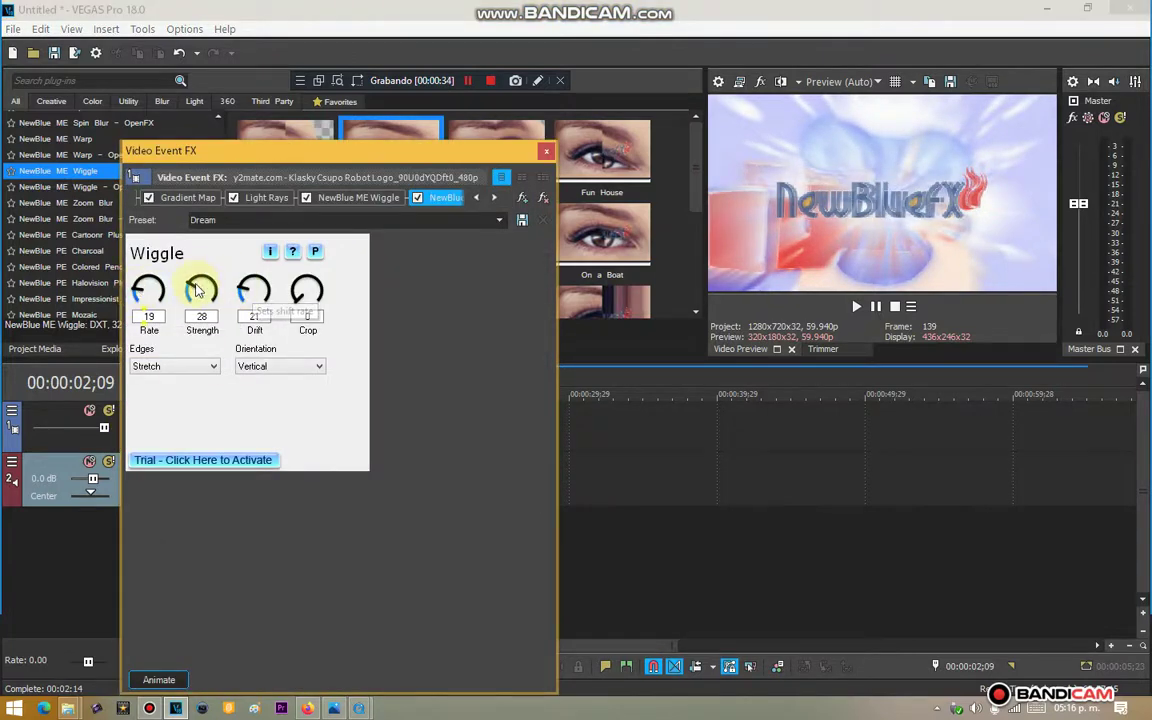
{"action": "left_click_drag", "start_coordinate": [201, 287], "coordinate": [217, 270]}
{"action": "left_click_drag", "start_coordinate": [377, 206], "coordinate": [322, 205]}
{"action": "left_click", "coordinate": [366, 198]}
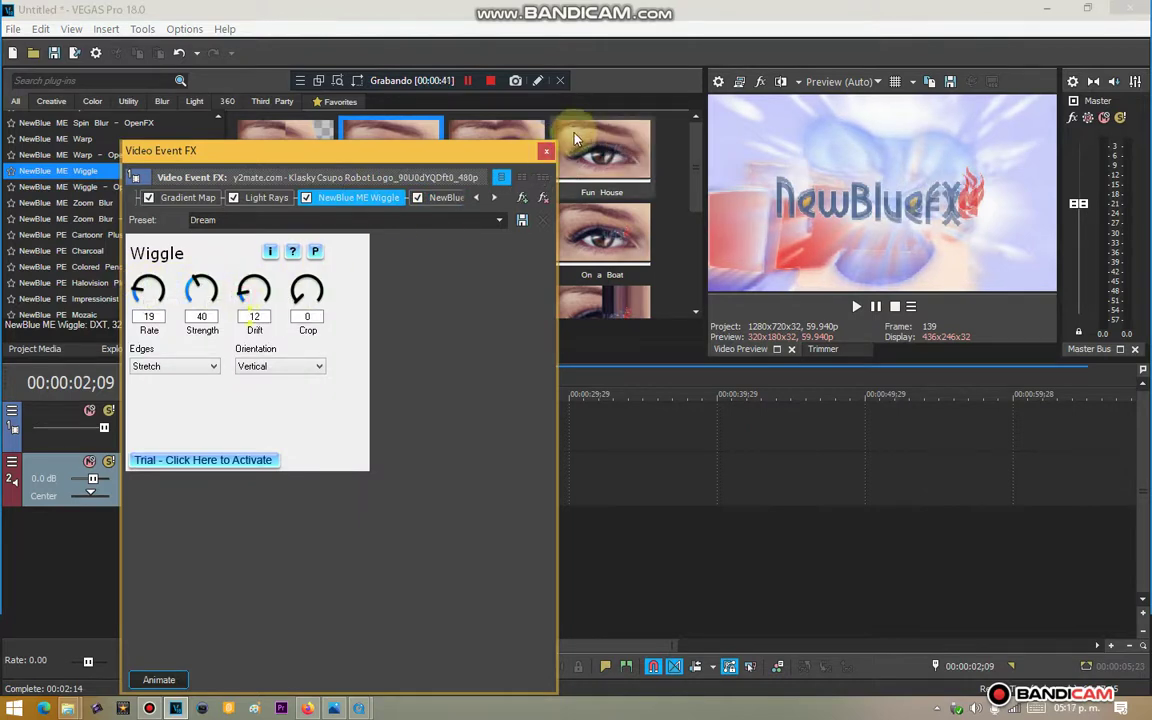
{"action": "left_click", "coordinate": [546, 150]}
Add a third NewBlue ME Wiggle with the Melting preset to the video event, setting Rate 38, Strength 34 and Drift 13
{"action": "left_click", "coordinate": [476, 250]}
{"action": "left_click_drag", "start_coordinate": [476, 250], "coordinate": [160, 425]}
{"action": "left_click_drag", "start_coordinate": [141, 290], "coordinate": [143, 287]}
{"action": "left_click_drag", "start_coordinate": [246, 302], "coordinate": [196, 289]}
{"action": "left_click", "coordinate": [546, 153]}
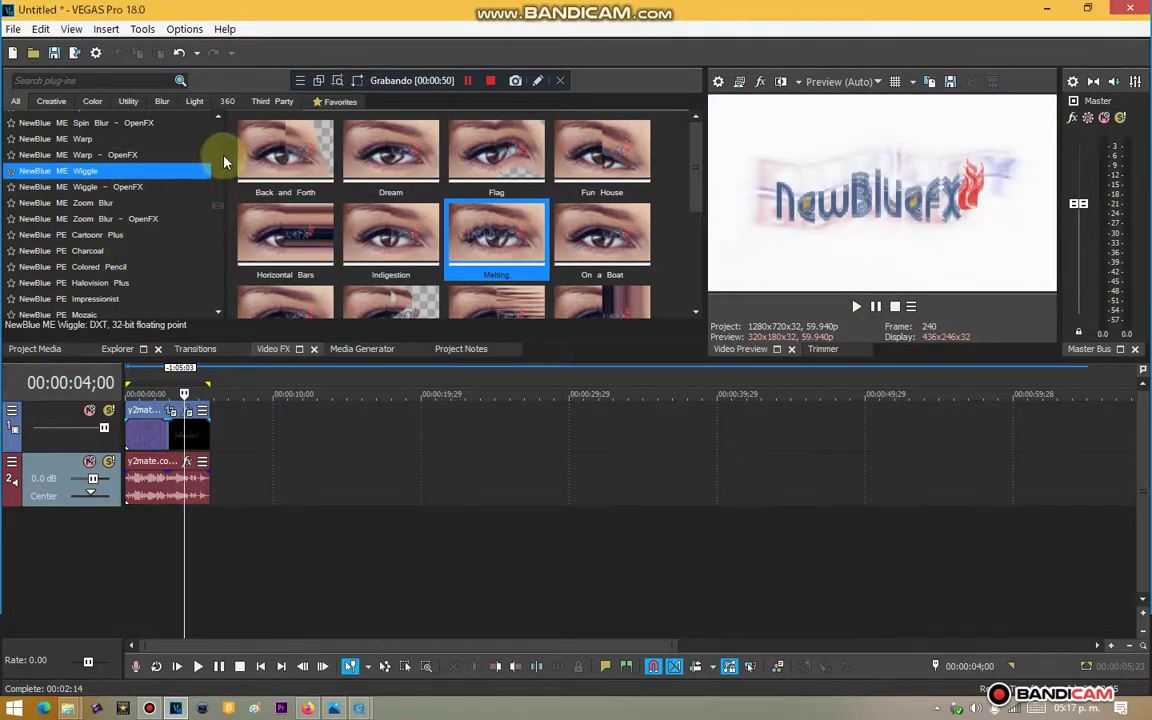
Reorder the video event's effect chain so that Light Rays comes before Gradient Map
{"action": "left_click", "coordinate": [187, 411]}
{"action": "left_click", "coordinate": [478, 198]}
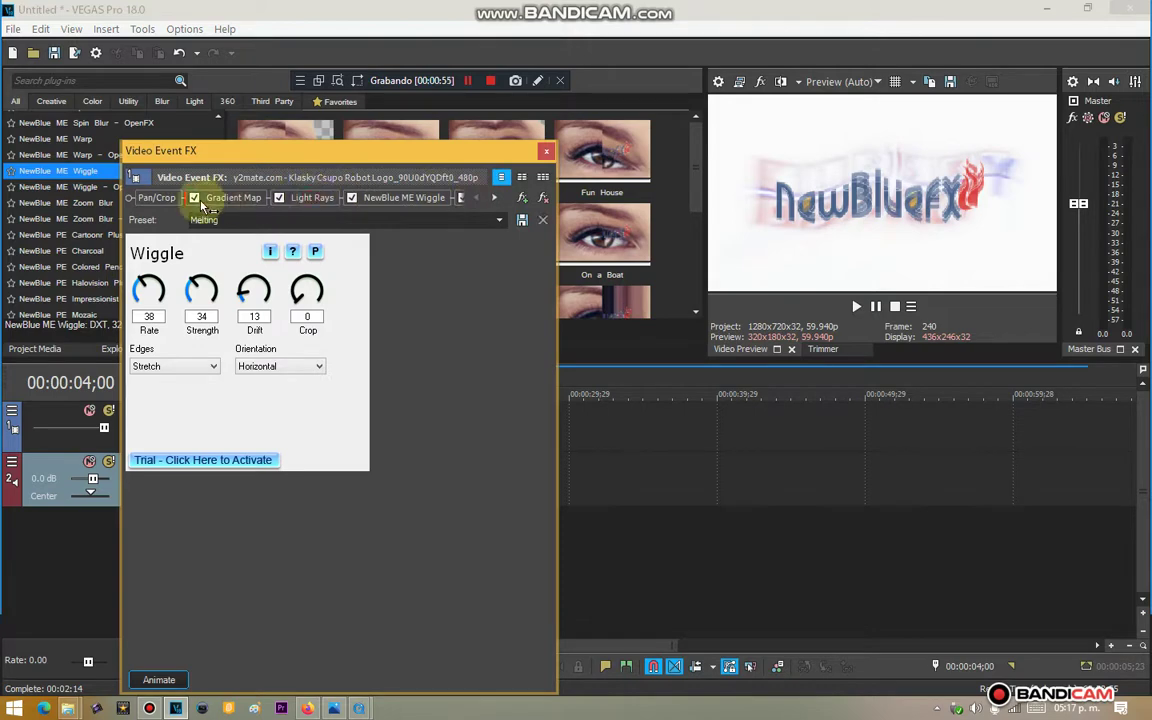
{"action": "left_click_drag", "start_coordinate": [312, 198], "coordinate": [203, 205]}
{"action": "left_click", "coordinate": [549, 151]}
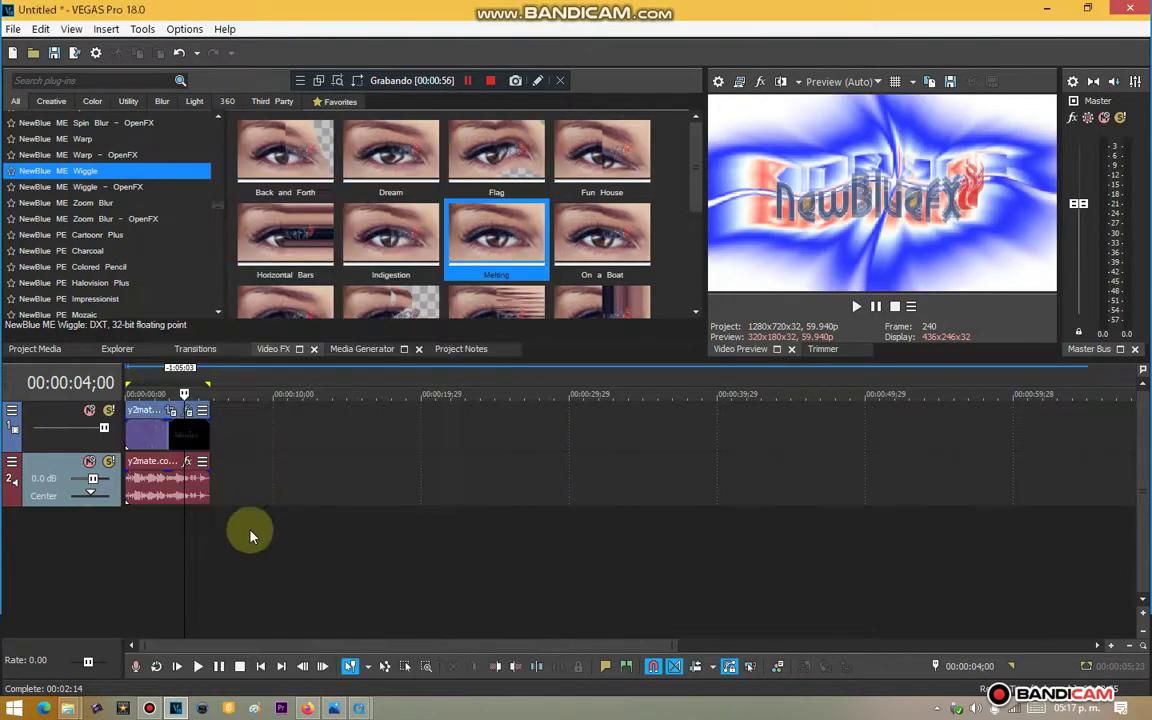
Add ExpressFX Flange/Wah-Wah, Vibrato and IL Vocodex (demo) to the audio event's effect chain
{"action": "left_click", "coordinate": [124, 528]}
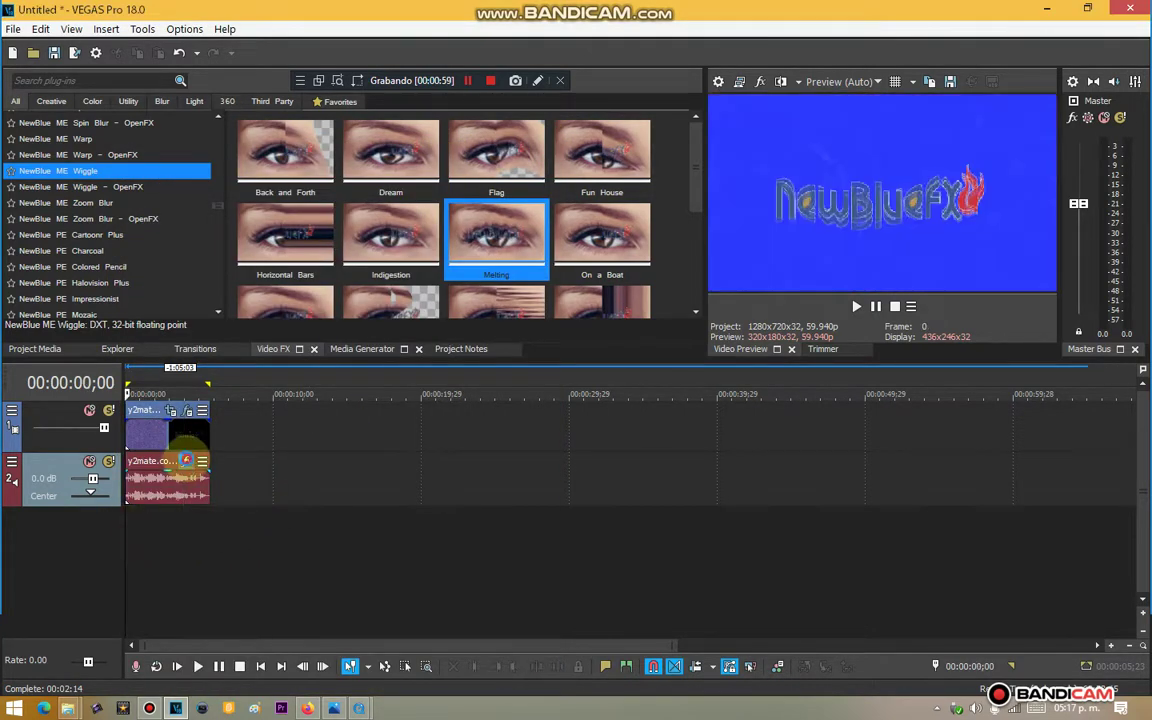
{"action": "left_click", "coordinate": [185, 460]}
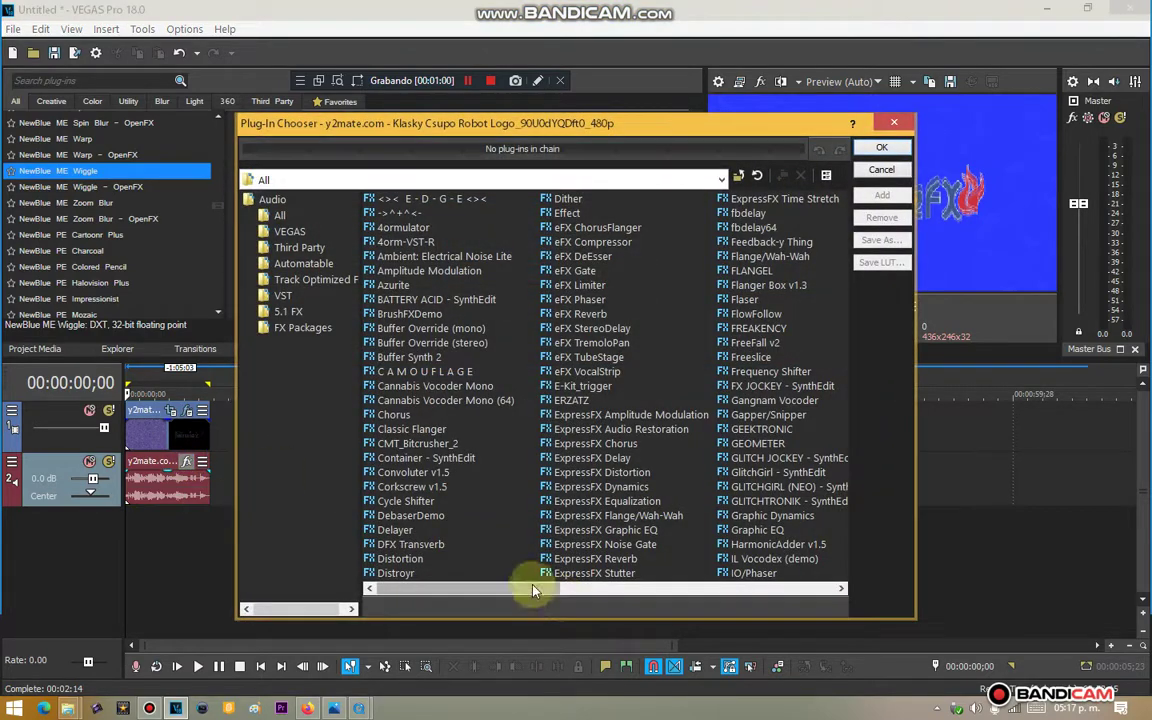
{"action": "double_click", "coordinate": [634, 516]}
{"action": "left_click_drag", "start_coordinate": [548, 587], "coordinate": [800, 588]}
{"action": "double_click", "coordinate": [571, 371]}
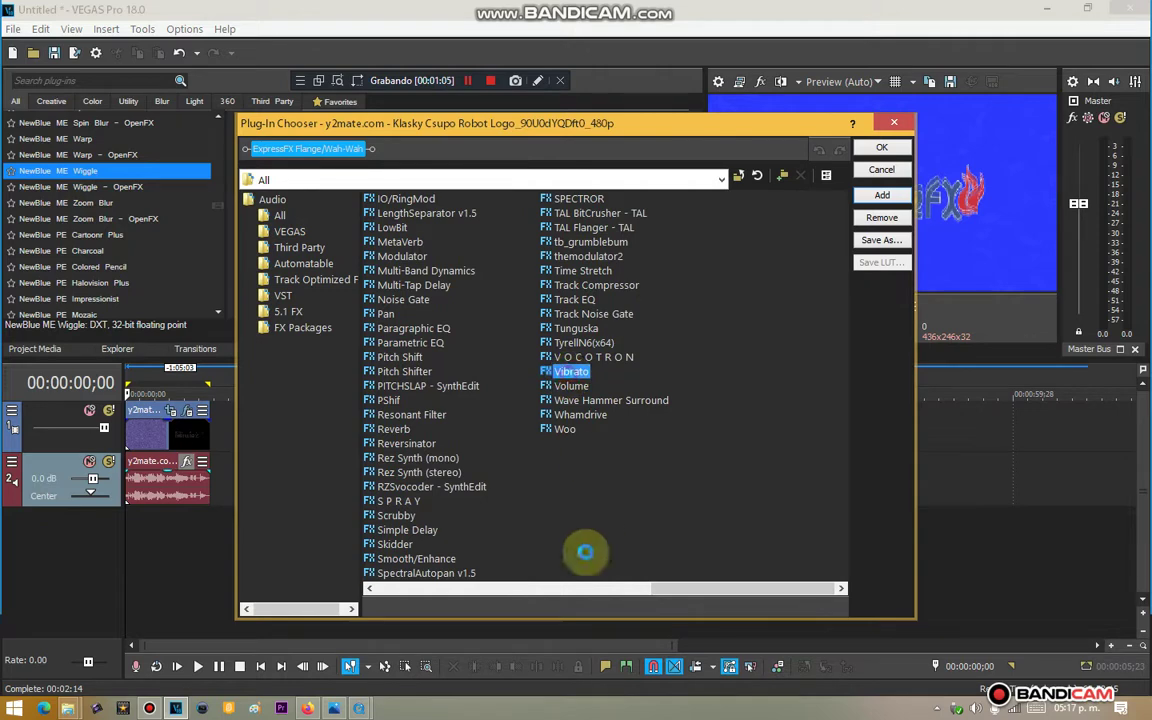
{"action": "left_click", "coordinate": [561, 590]}
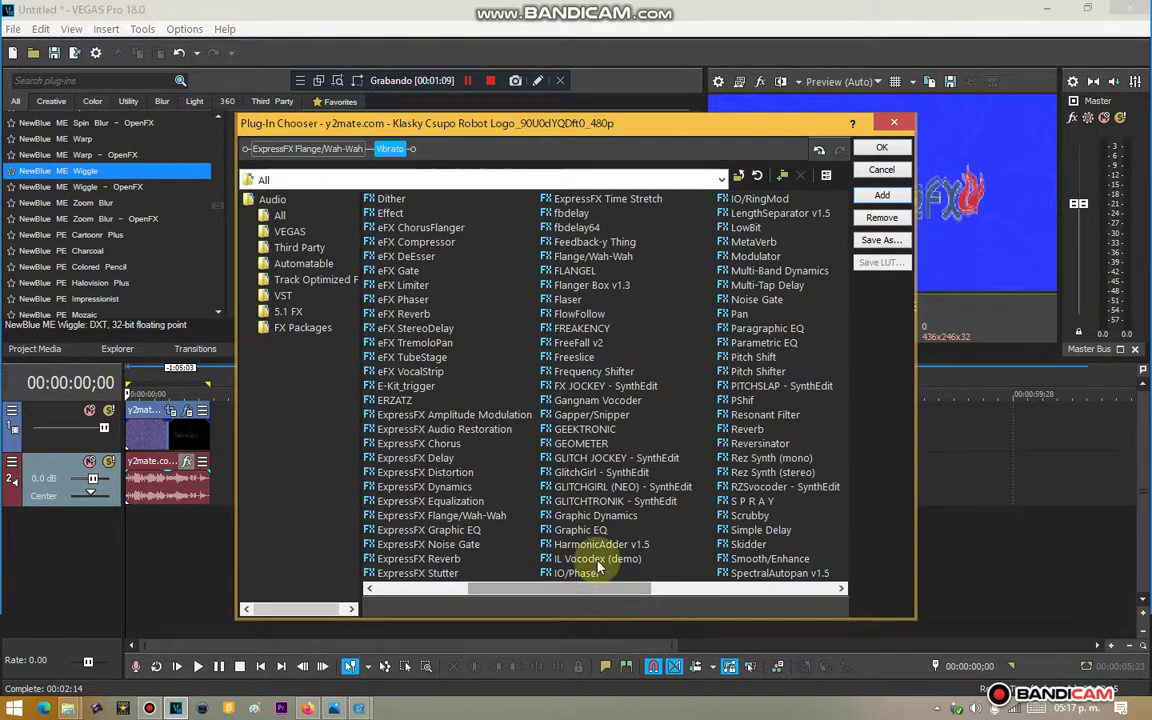
{"action": "double_click", "coordinate": [598, 562]}
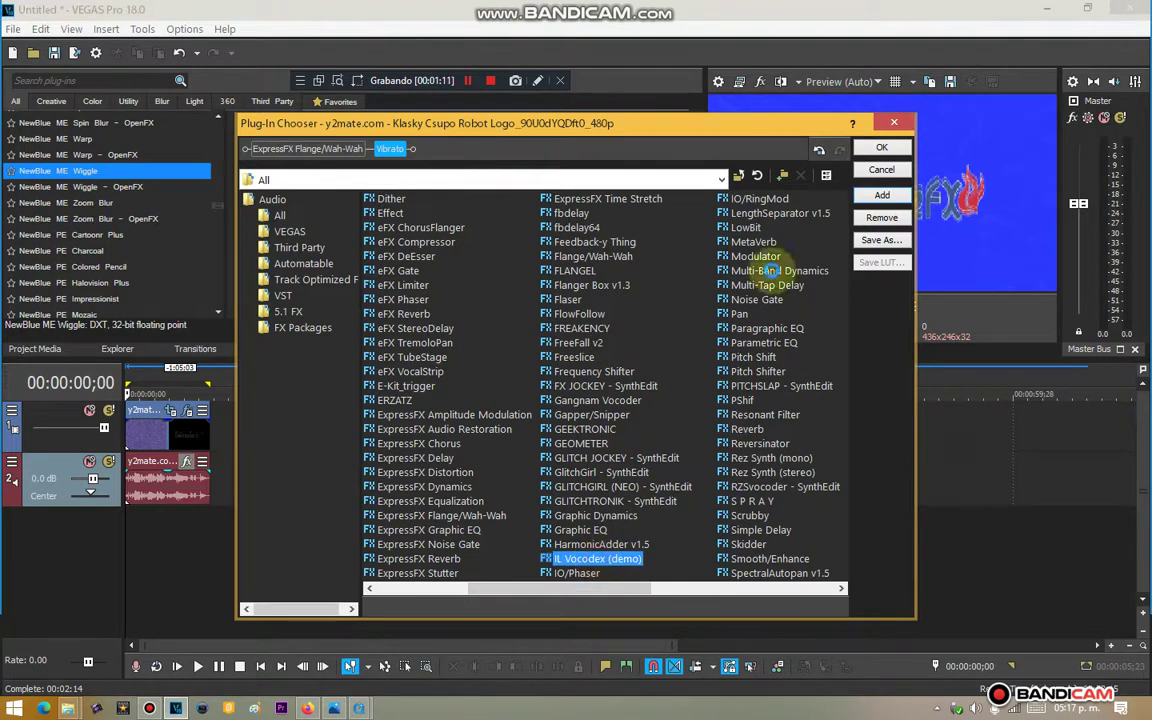
{"action": "left_click", "coordinate": [883, 152]}
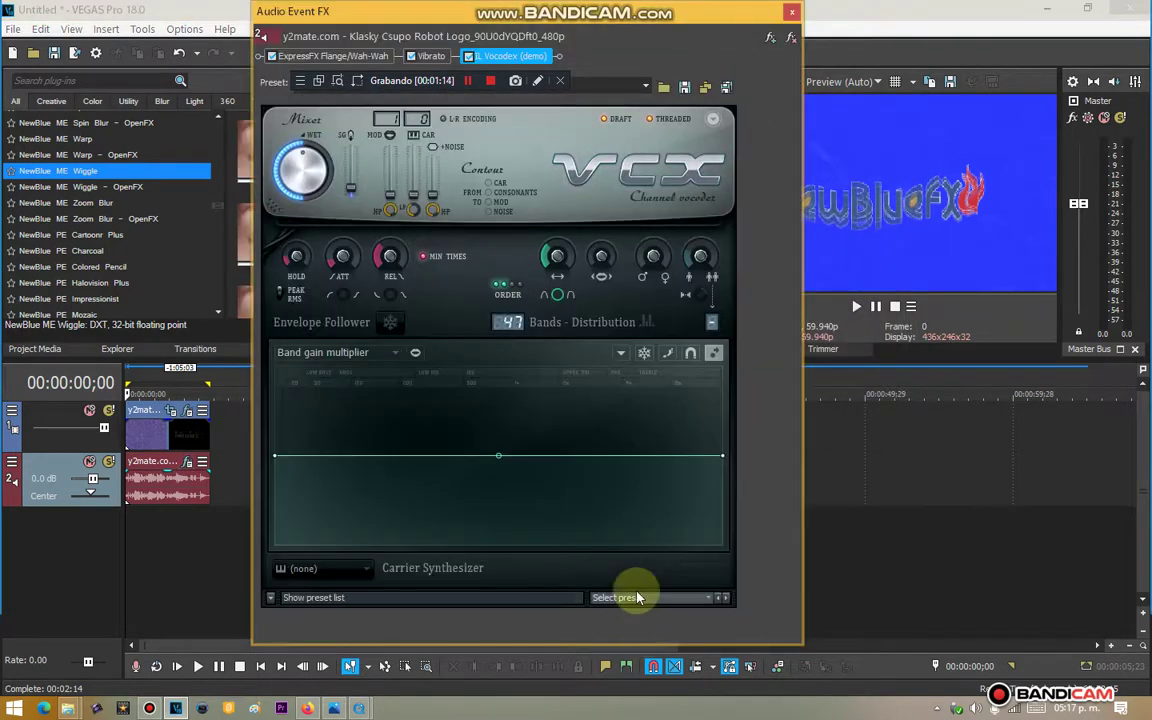
Load the Clearer preset in IL Vocodex and set its carrier synthesizer to Phased
{"action": "left_click", "coordinate": [638, 597]}
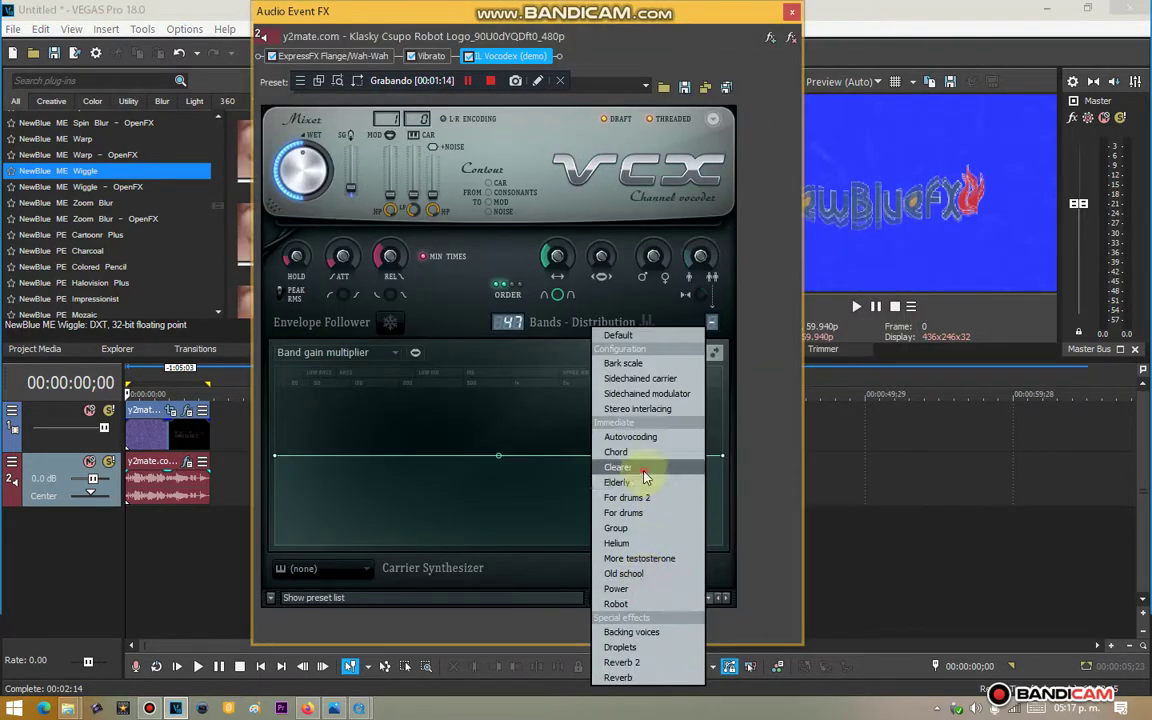
{"action": "left_click", "coordinate": [585, 440]}
{"action": "left_click", "coordinate": [344, 569]}
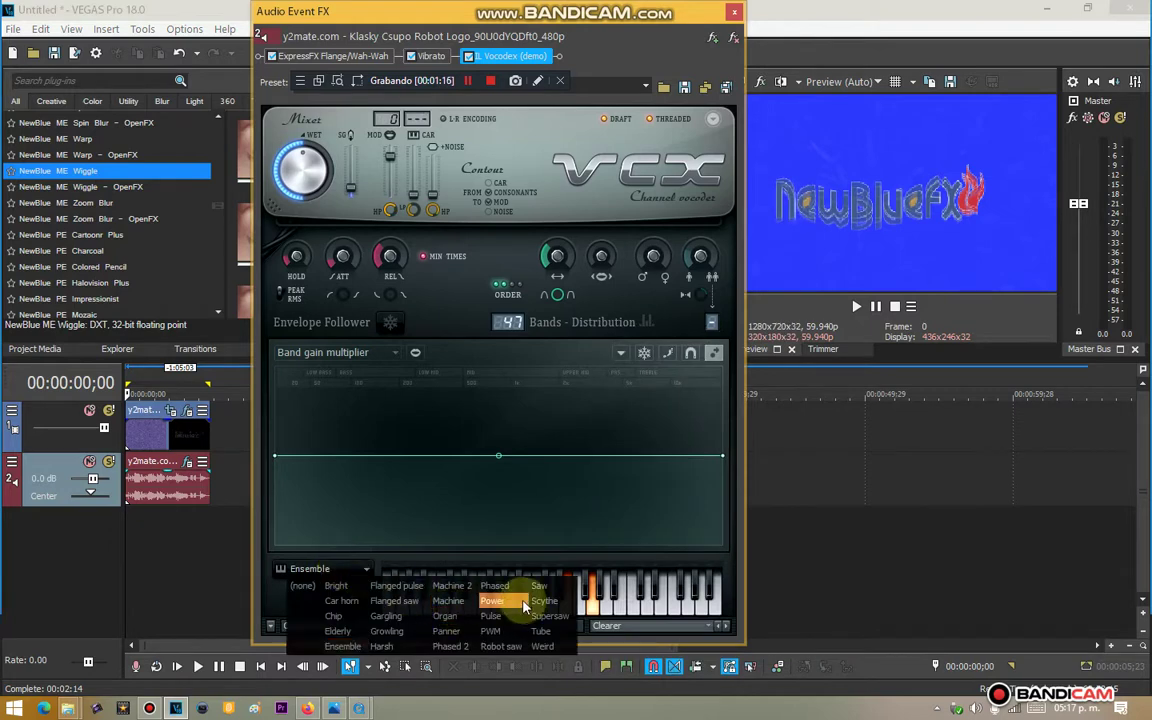
{"action": "left_click", "coordinate": [495, 586]}
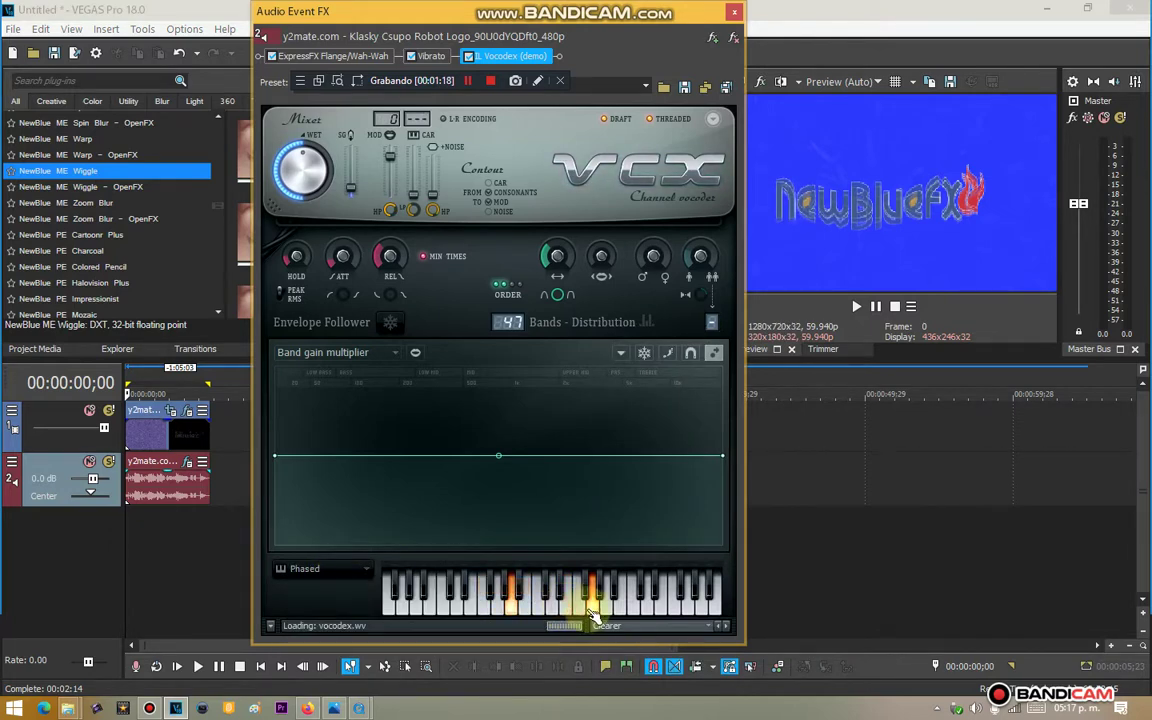
Shape the Vibrato graph with four alternating peaks and dips and set its modulation frequency to 24.08 Hz
{"action": "left_click", "coordinate": [430, 56]}
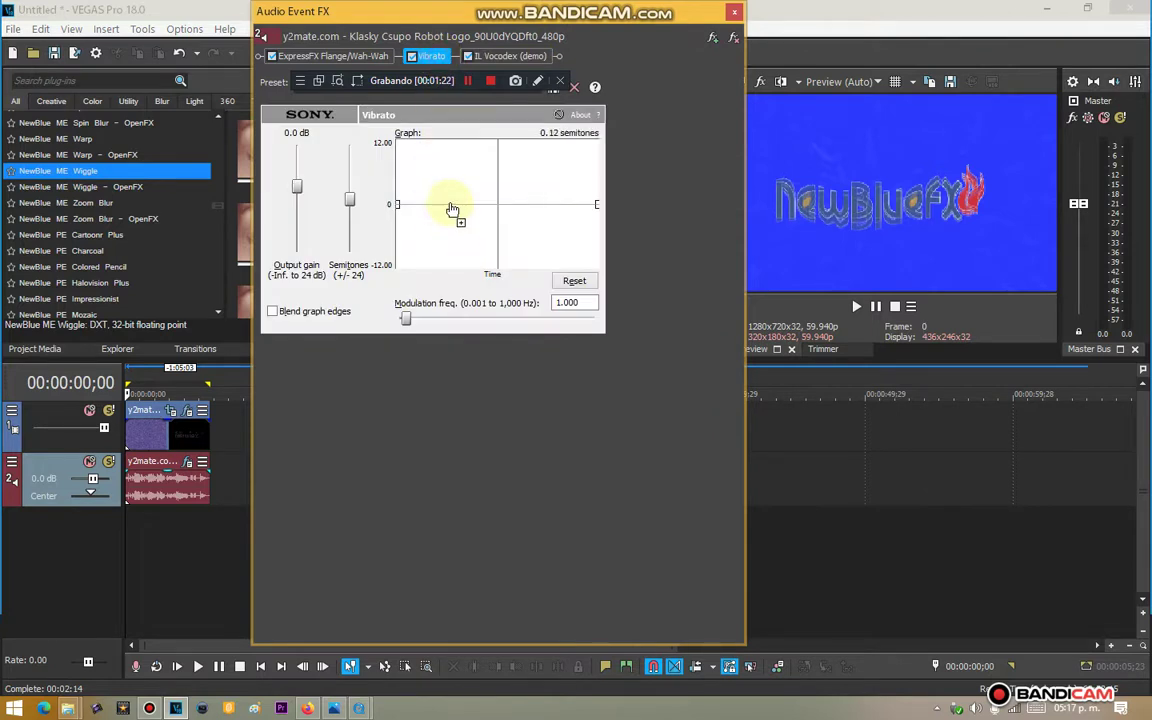
{"action": "left_click_drag", "start_coordinate": [451, 205], "coordinate": [449, 191]}
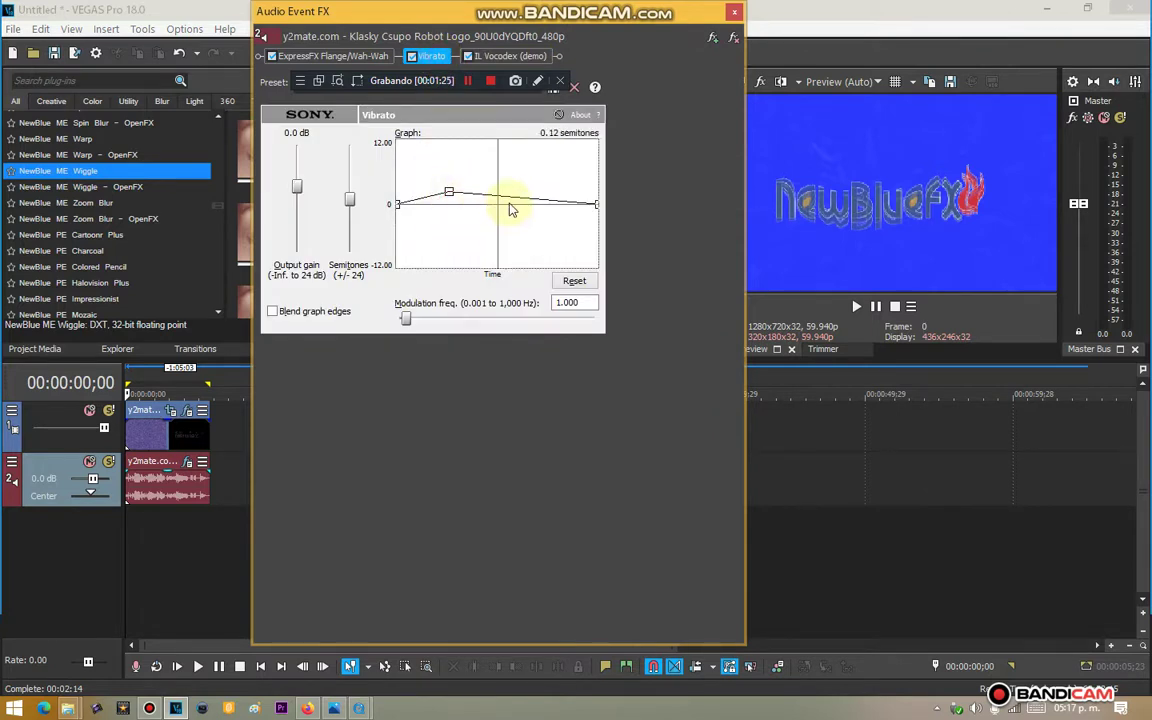
{"action": "left_click_drag", "start_coordinate": [525, 211], "coordinate": [531, 218]}
{"action": "left_click_drag", "start_coordinate": [410, 318], "coordinate": [477, 323]}
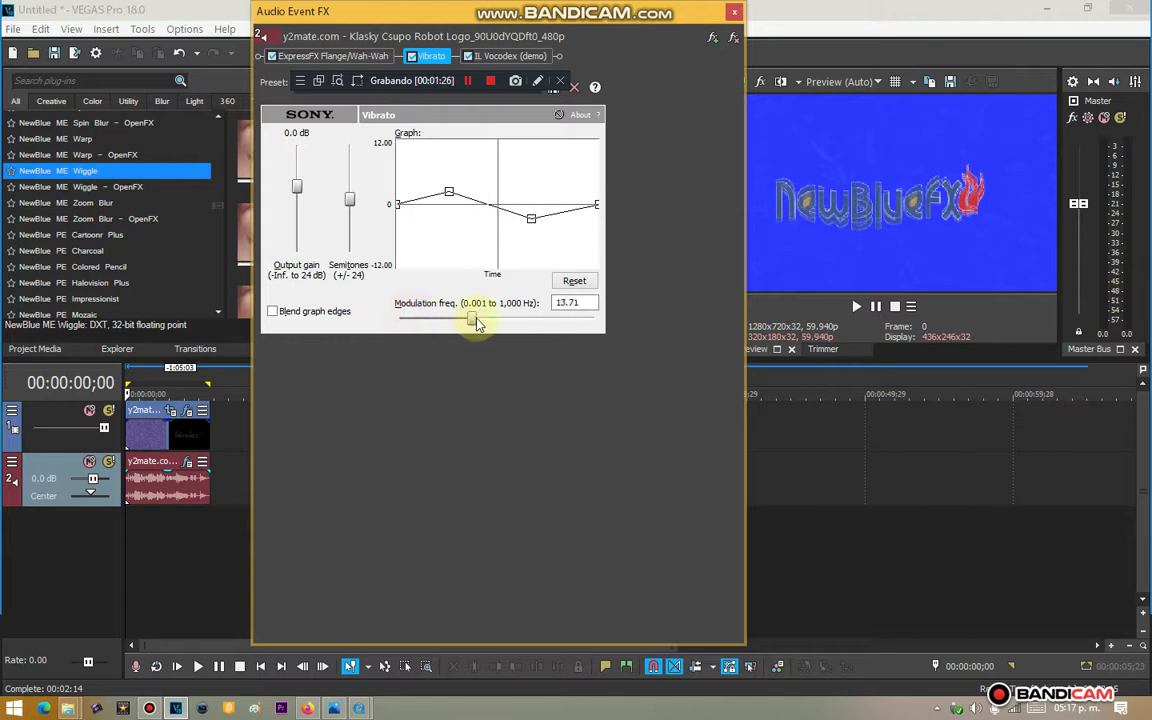
{"action": "left_click", "coordinate": [365, 56]}
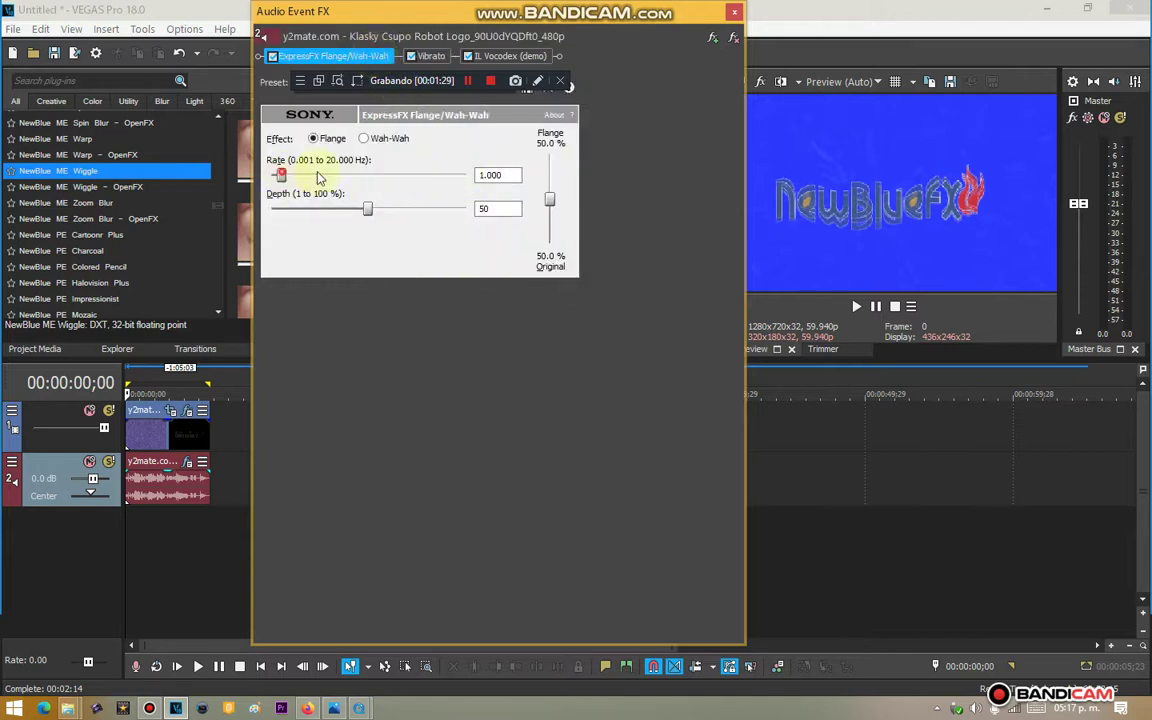
{"action": "left_click", "coordinate": [432, 56]}
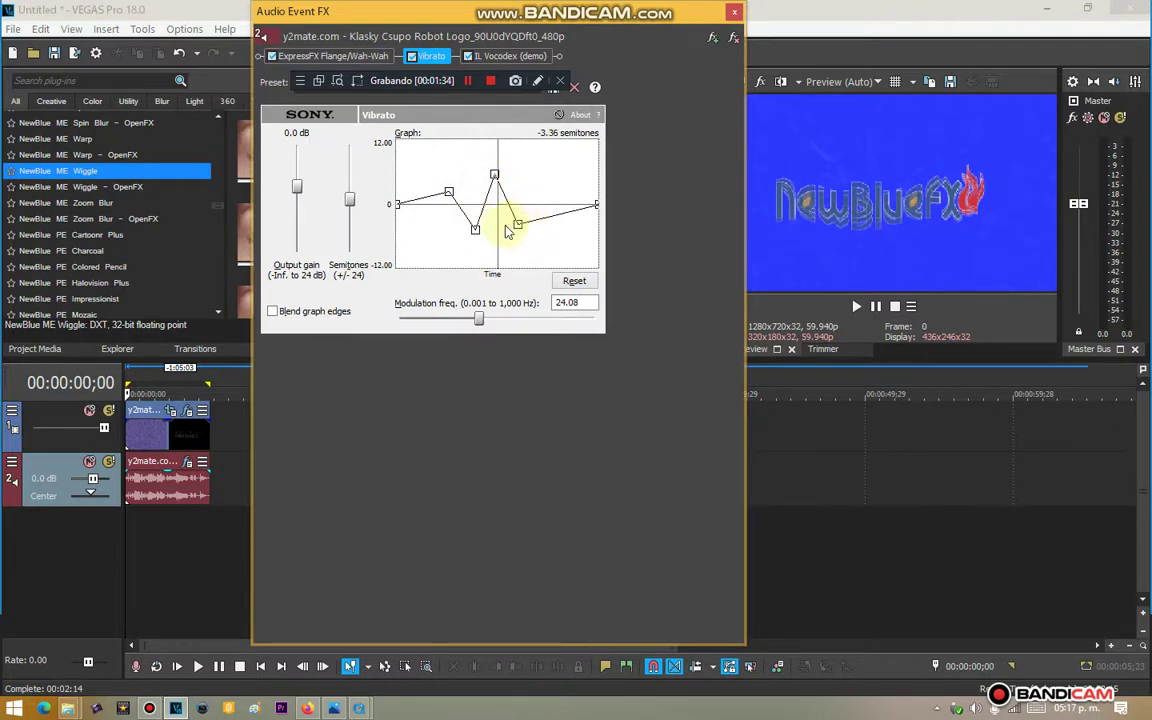
{"action": "left_click", "coordinate": [731, 13]}
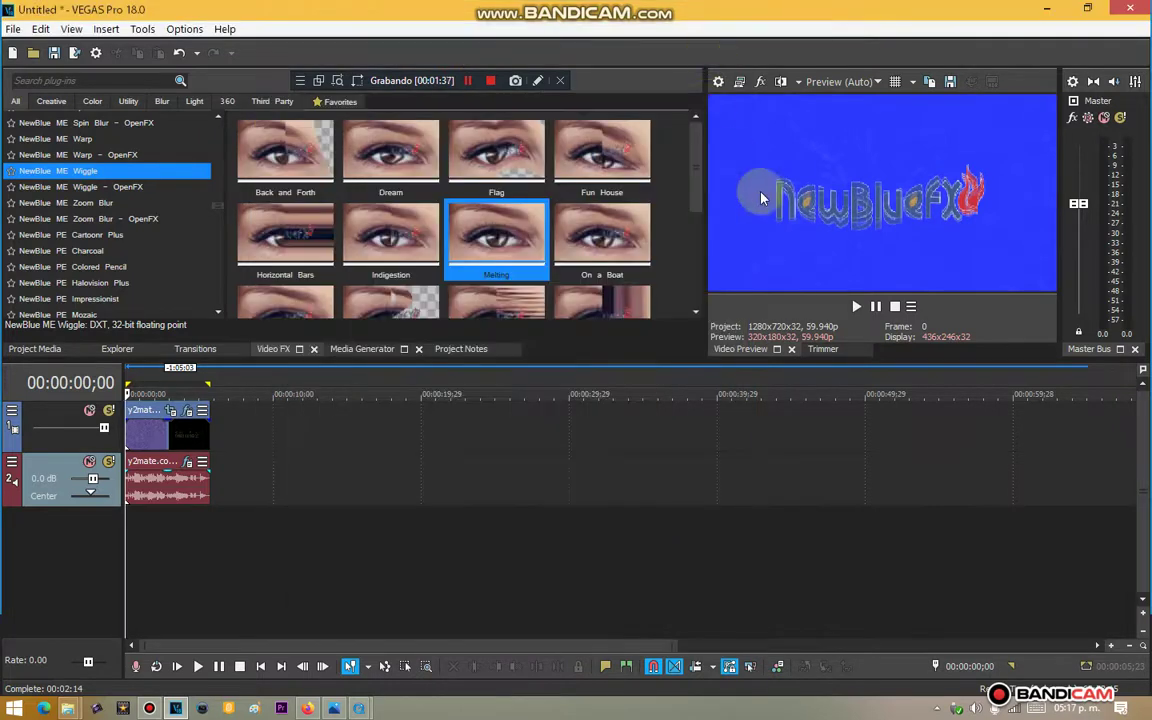
Play the project from the start for about two seconds to preview the combined video and audio effects
{"action": "left_click", "coordinate": [856, 306]}
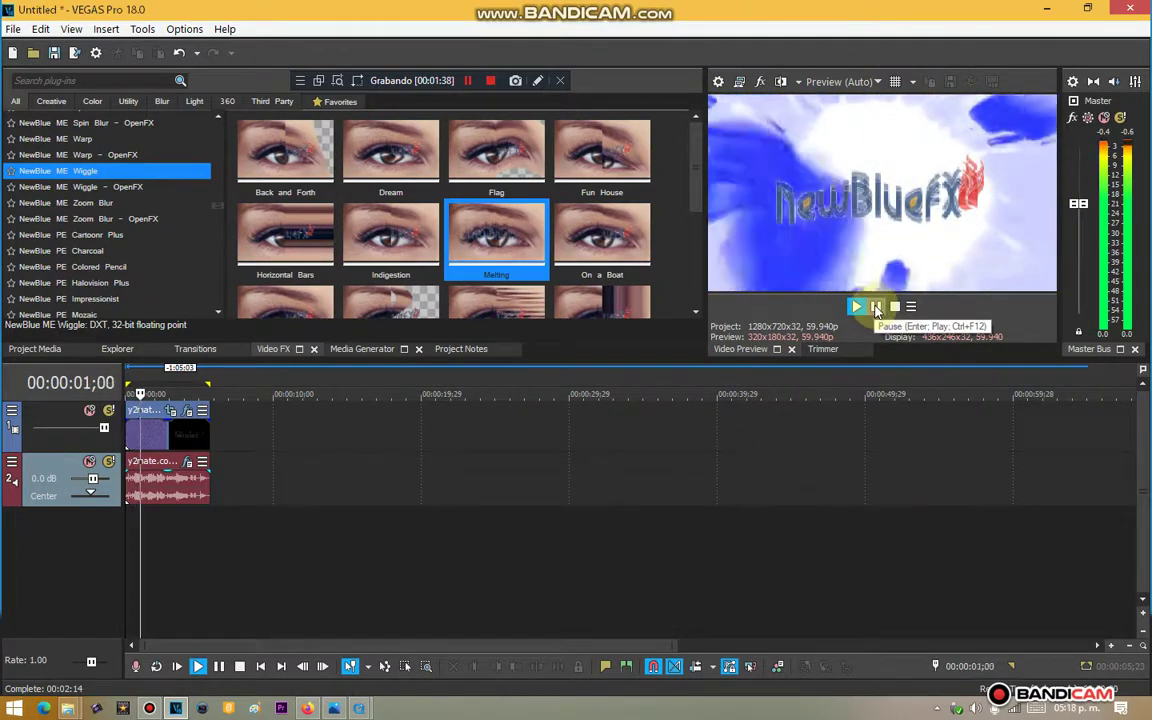
{"action": "left_click", "coordinate": [875, 307]}
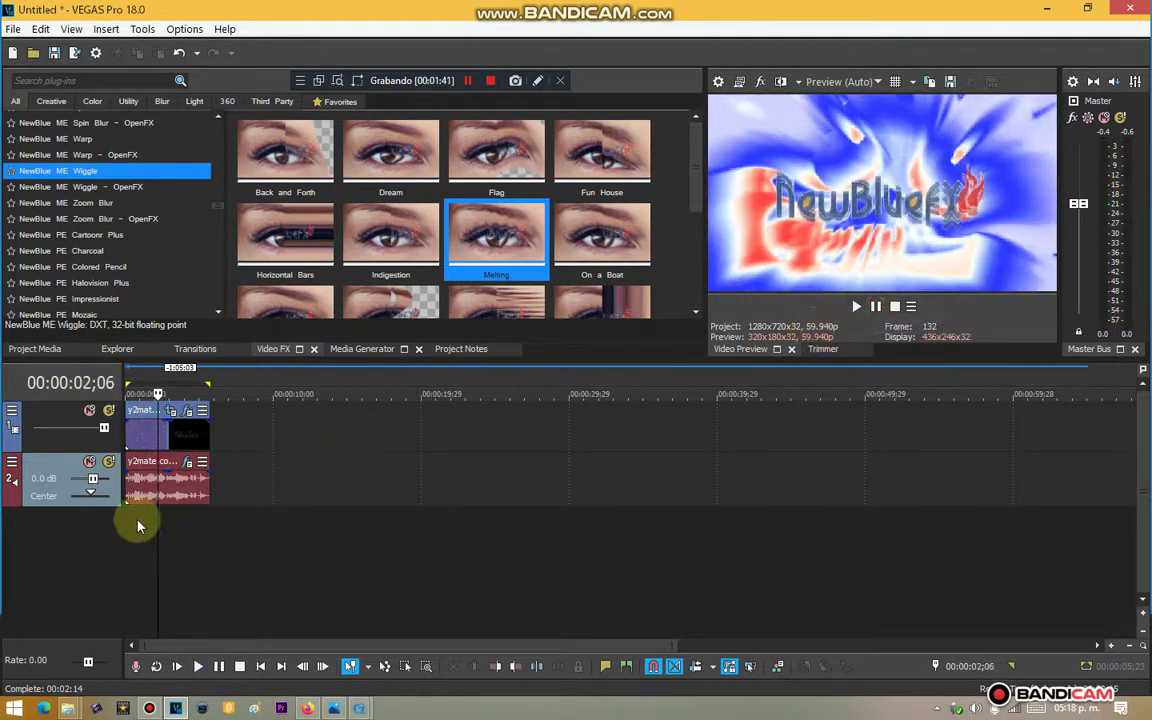
Remove the Vibrato plug-in from the audio event's effect chain
{"action": "left_click", "coordinate": [187, 461]}
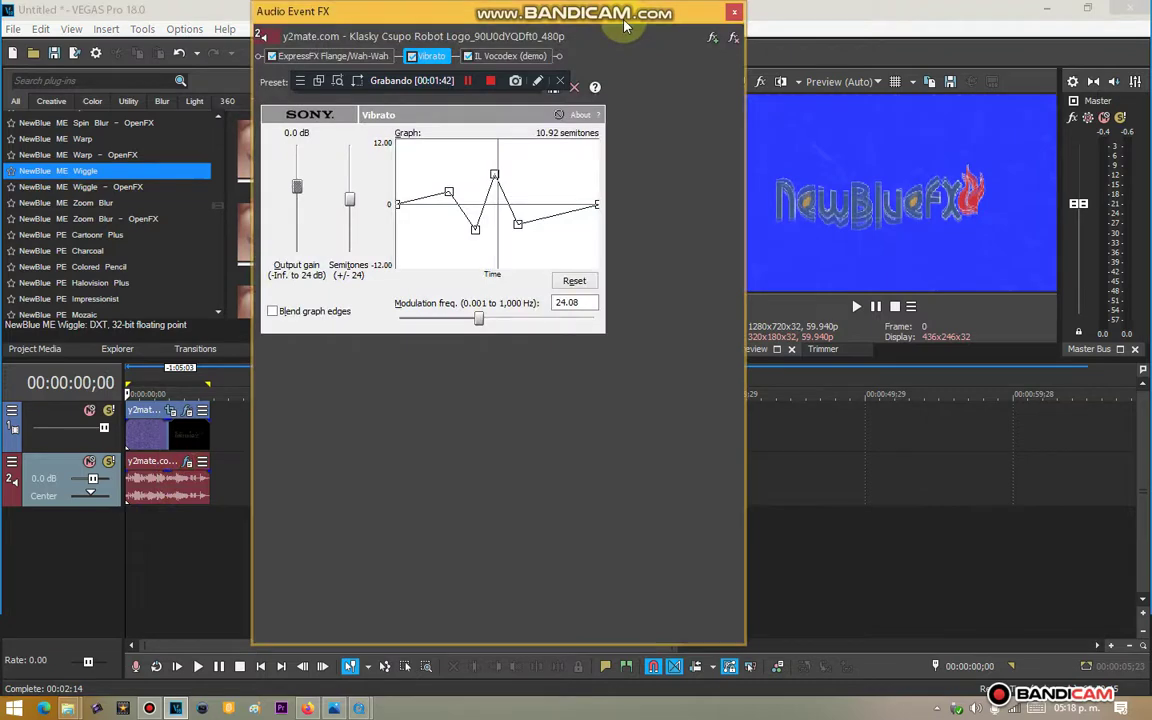
{"action": "left_click", "coordinate": [712, 36]}
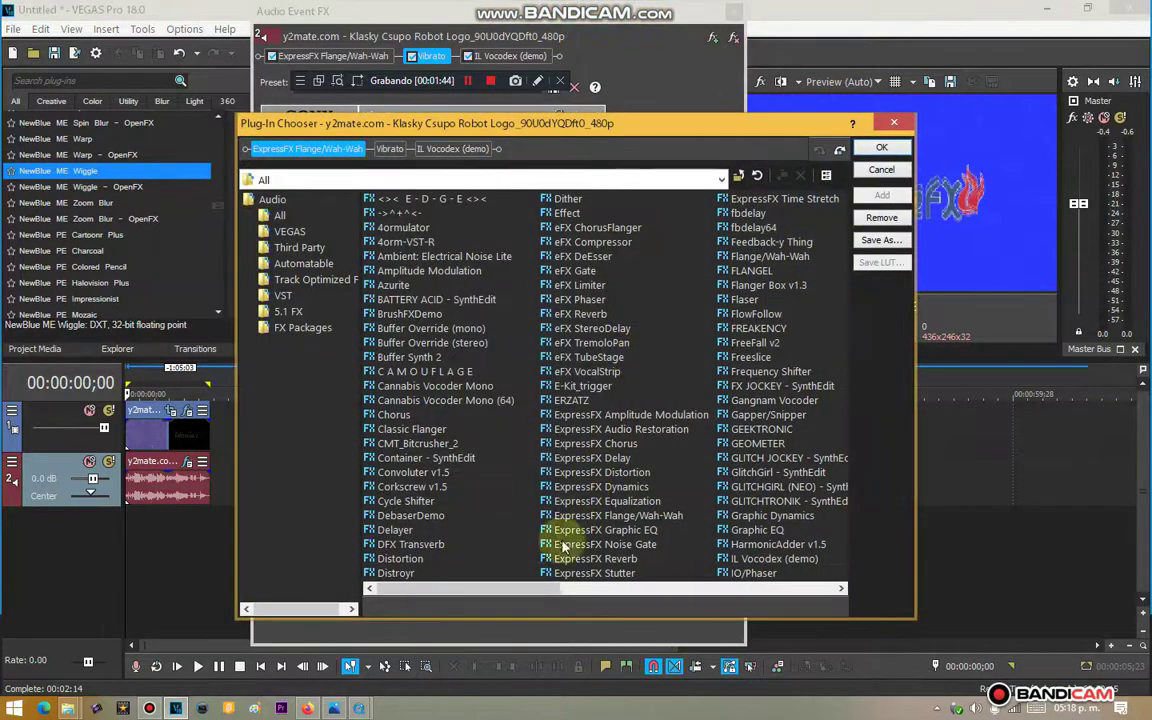
{"action": "left_click", "coordinate": [390, 148]}
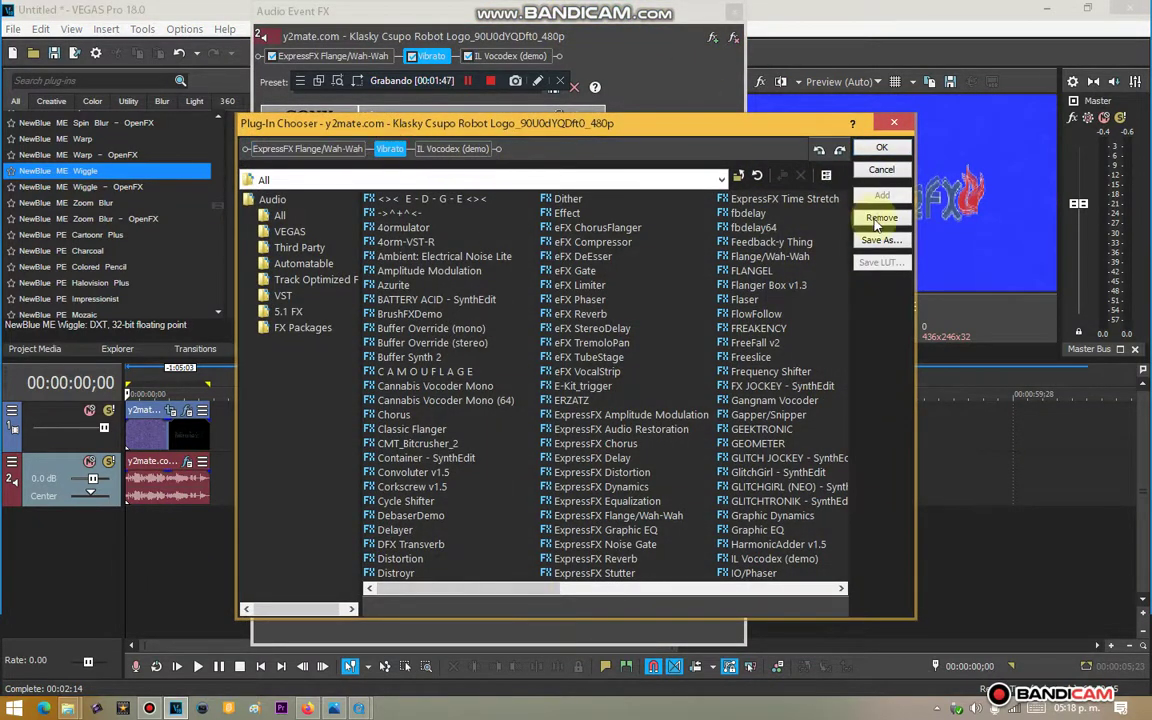
{"action": "key", "text": "Delete"}
Add ExpressFX Chorus, Pitch Shift and IO/Phaser to the audio event's effect chain and move IL Vocodex to the end
{"action": "left_click_drag", "start_coordinate": [506, 588], "coordinate": [586, 589]}
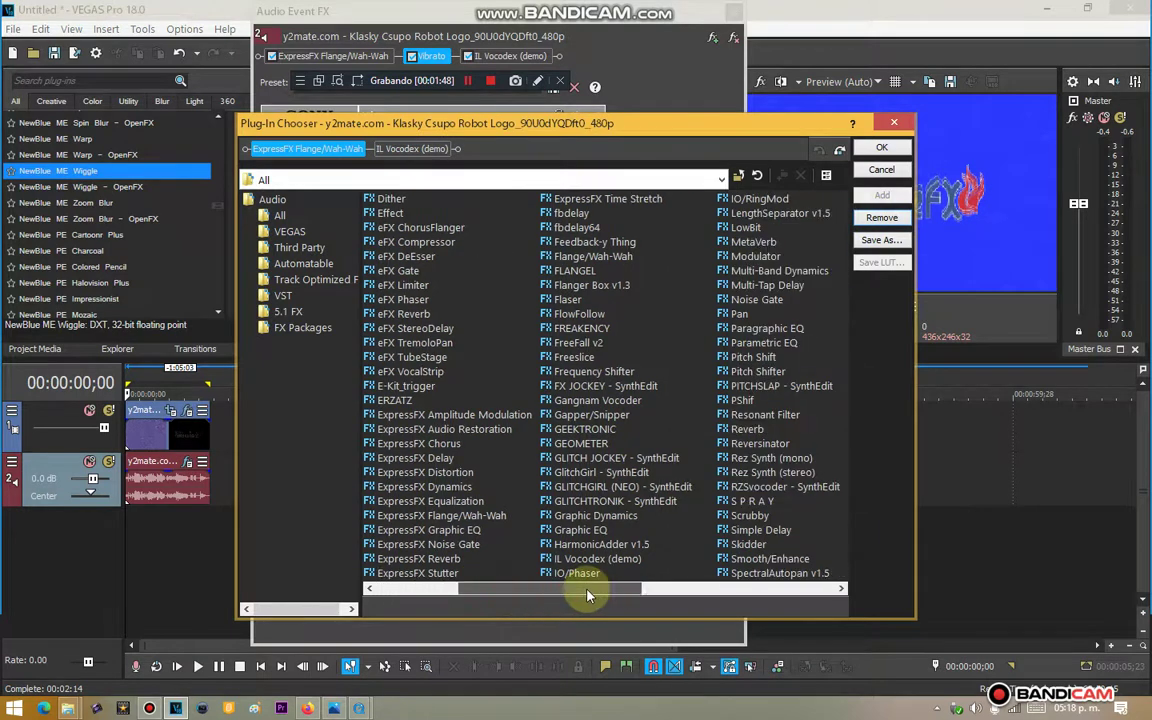
{"action": "double_click", "coordinate": [440, 443]}
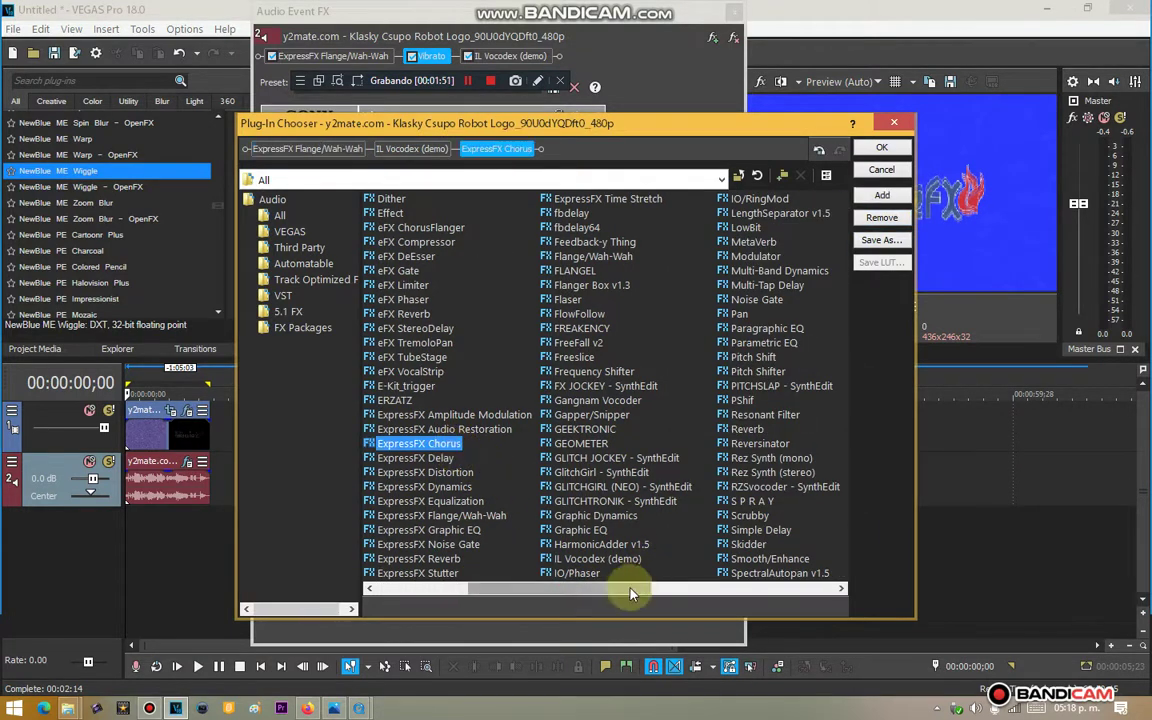
{"action": "double_click", "coordinate": [748, 357]}
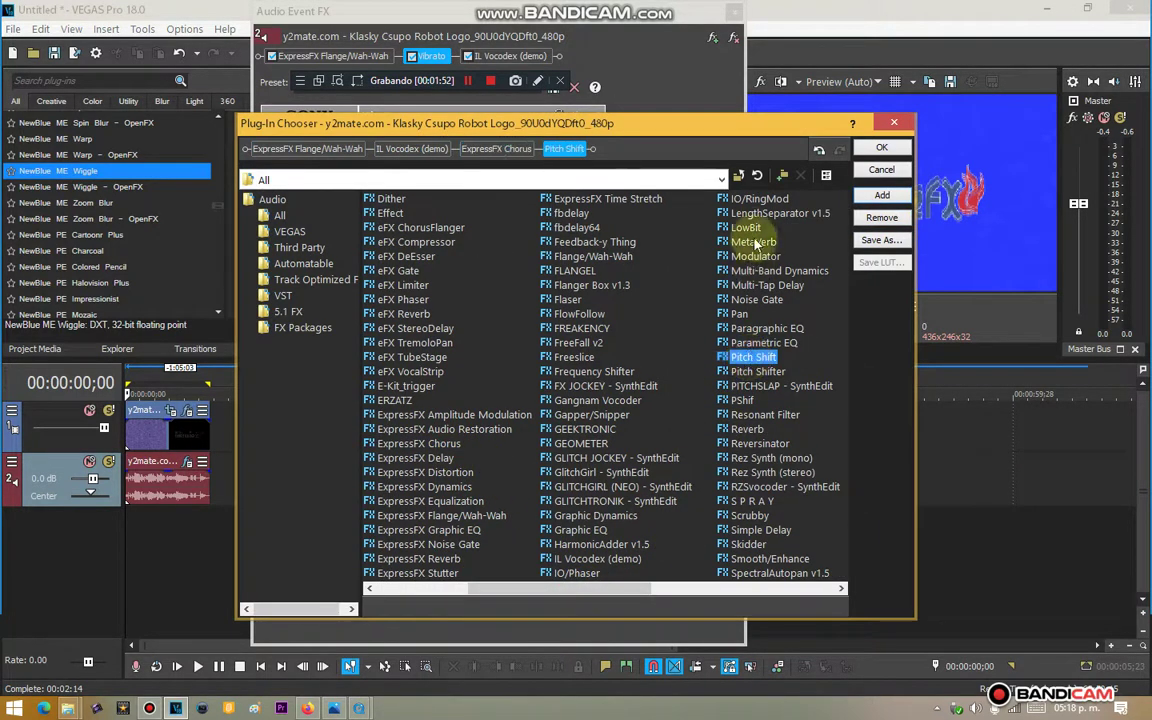
{"action": "double_click", "coordinate": [575, 575]}
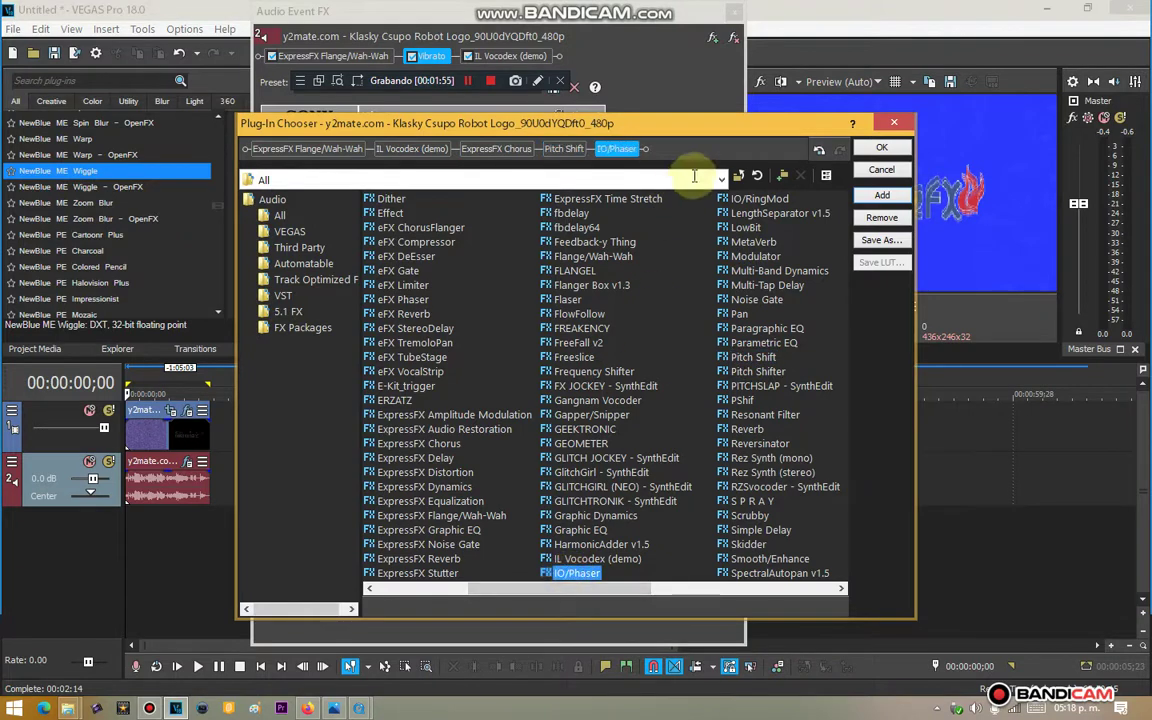
{"action": "left_click_drag", "start_coordinate": [436, 152], "coordinate": [650, 148]}
{"action": "left_click", "coordinate": [881, 147]}
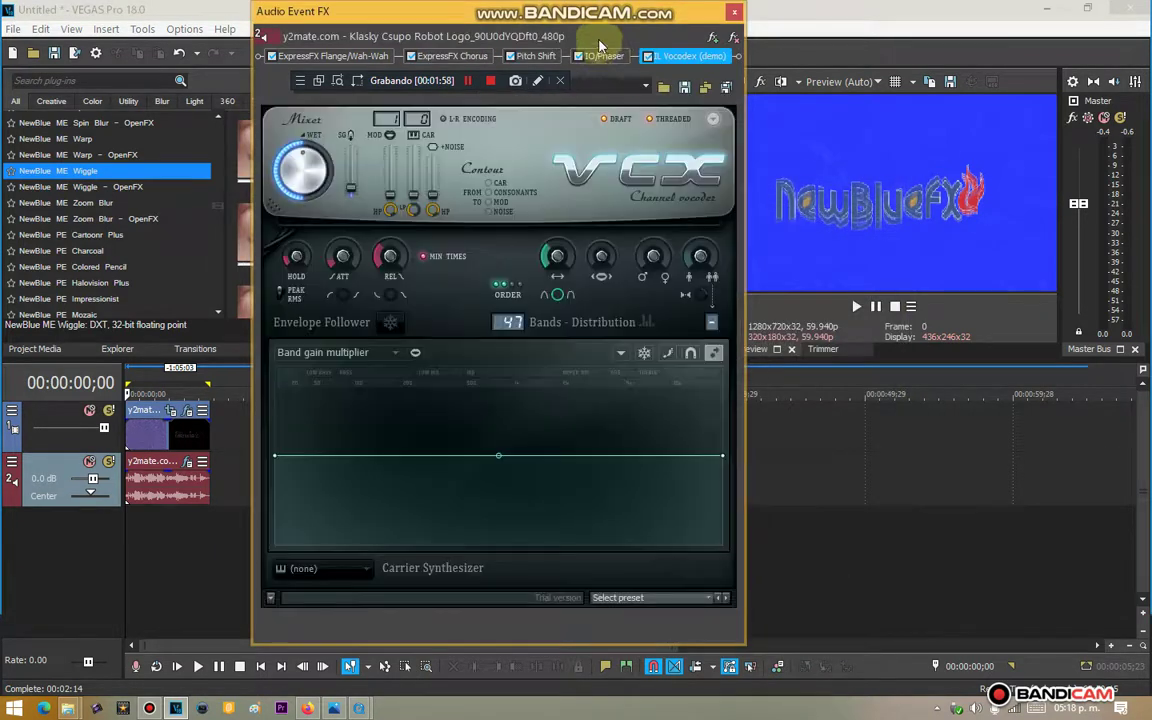
Load the Clearer preset in the IL Vocodex plug-in and choose Phased as its carrier synthesizer
{"action": "left_click", "coordinate": [630, 597]}
{"action": "left_click", "coordinate": [615, 435]}
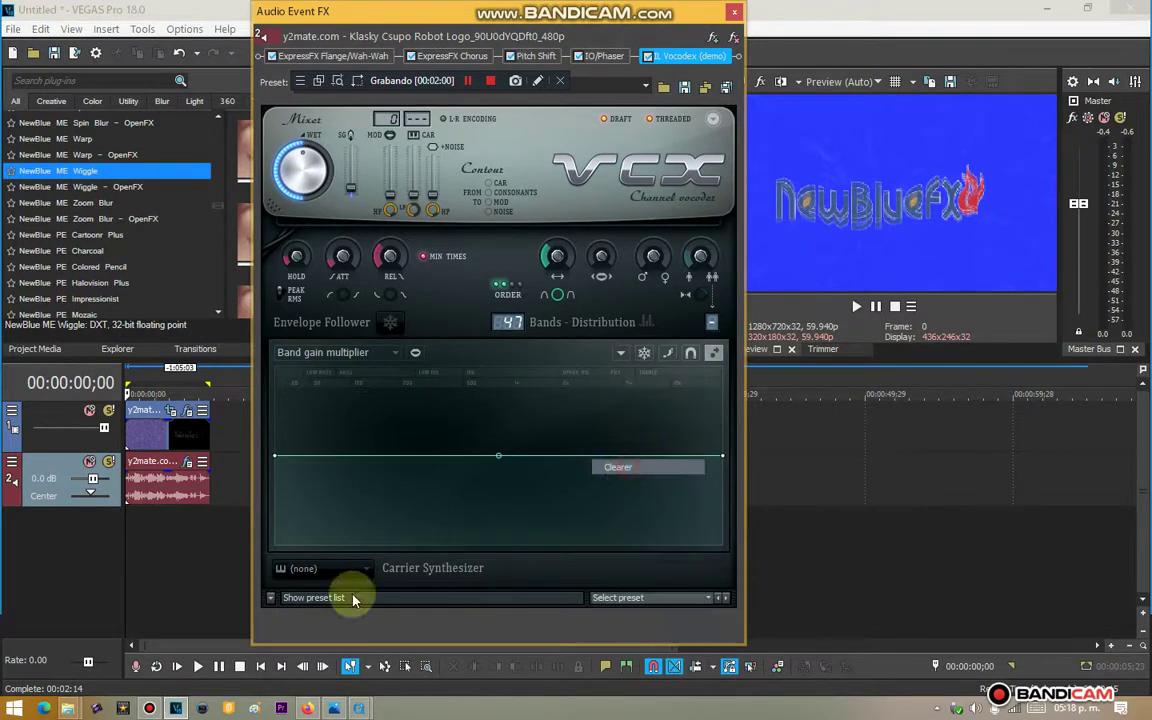
{"action": "left_click", "coordinate": [288, 627]}
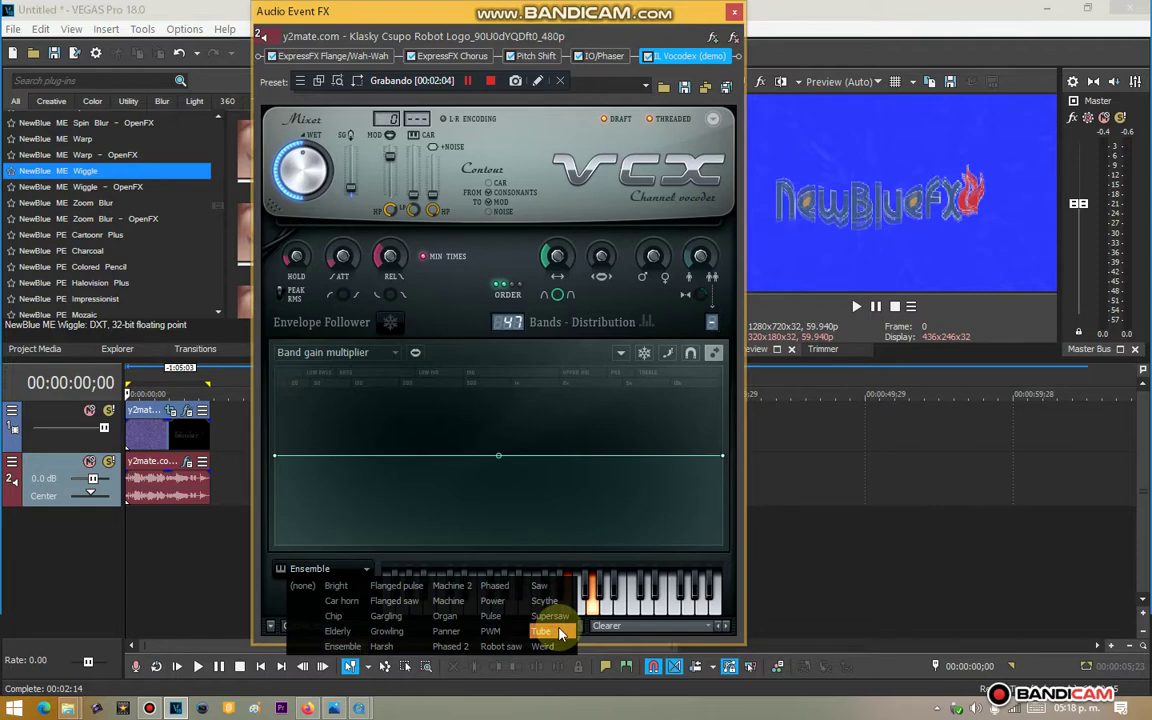
{"action": "left_click", "coordinate": [285, 605]}
{"action": "left_click", "coordinate": [306, 583]}
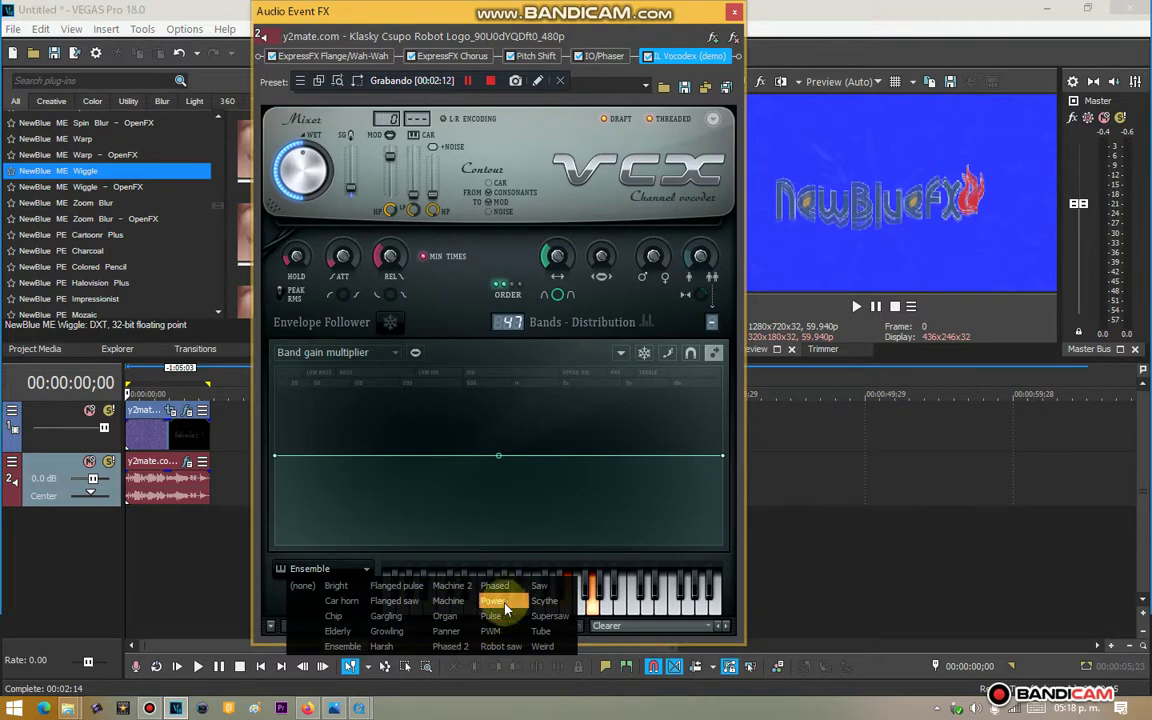
{"action": "left_click", "coordinate": [503, 594]}
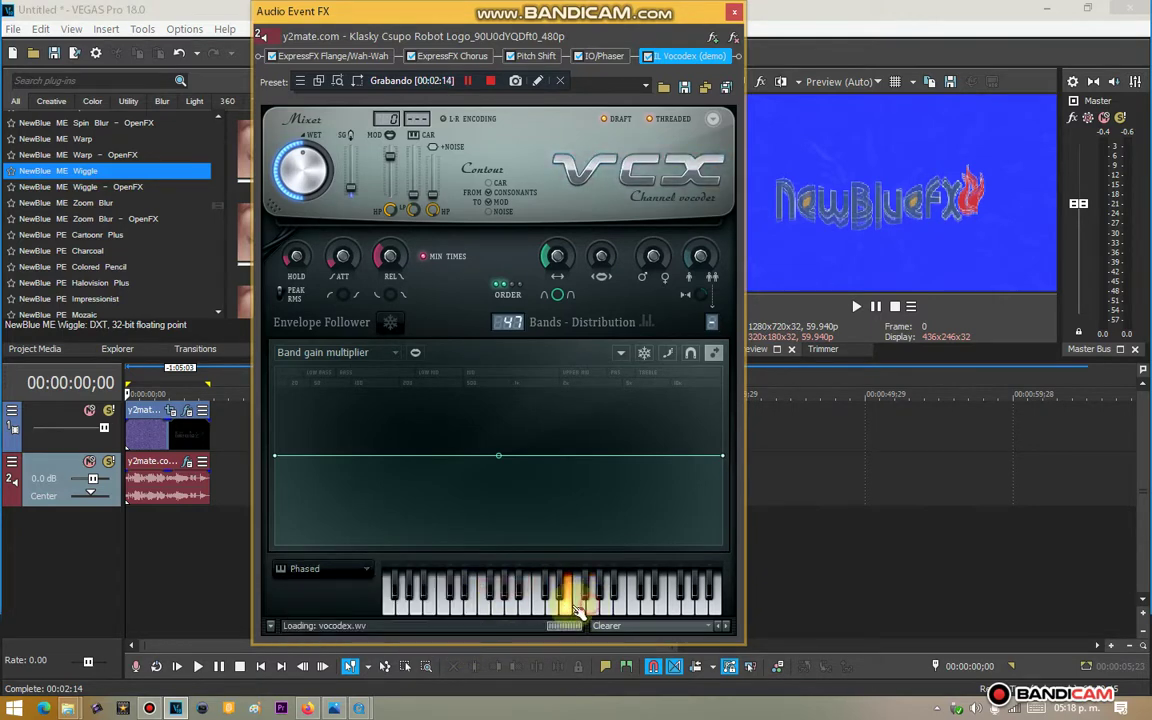
Look over the IO/Phaser plug-in's settings and its list of available presets
{"action": "left_click", "coordinate": [600, 56]}
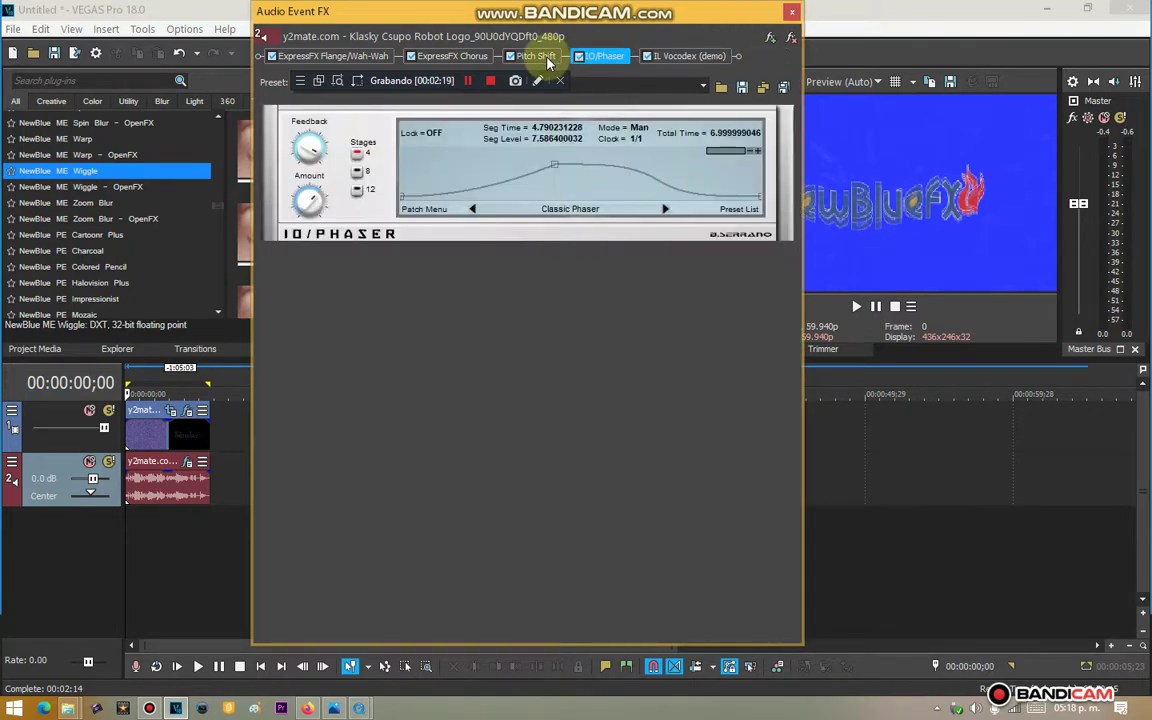
{"action": "left_click", "coordinate": [703, 88]}
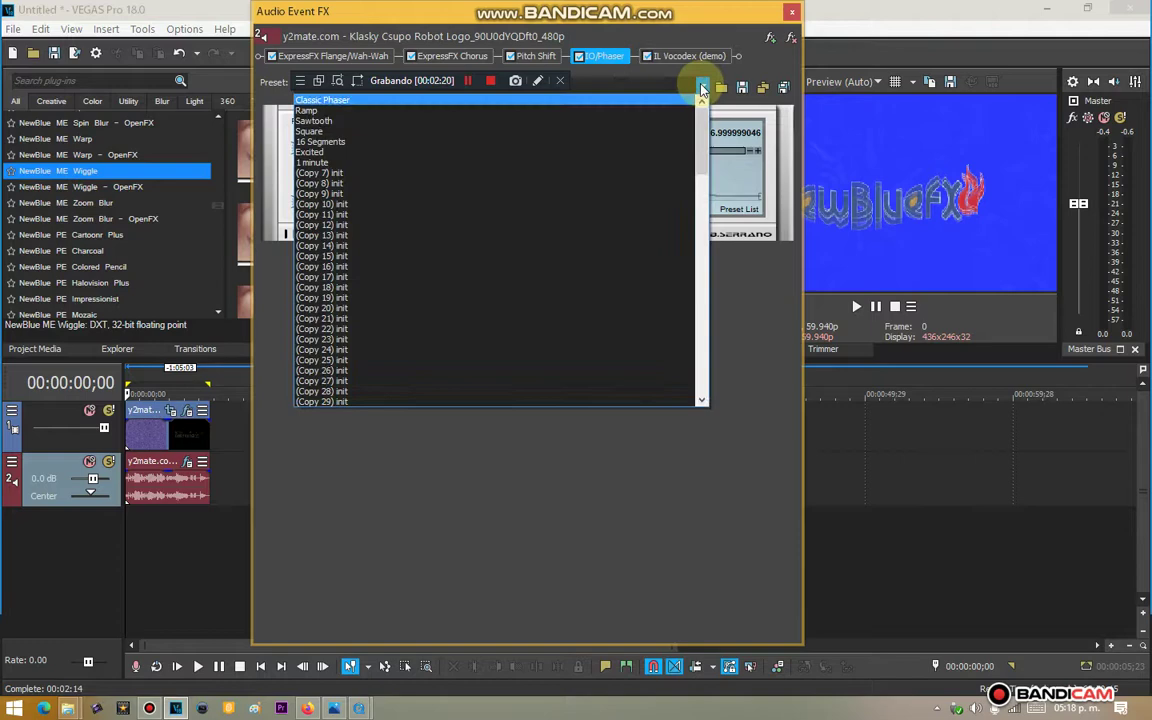
{"action": "left_click", "coordinate": [535, 56]}
Turn on Preserve duration in Pitch Shift, choose another mode, and raise the semitone shift
{"action": "left_click", "coordinate": [535, 56]}
{"action": "left_click", "coordinate": [295, 241]}
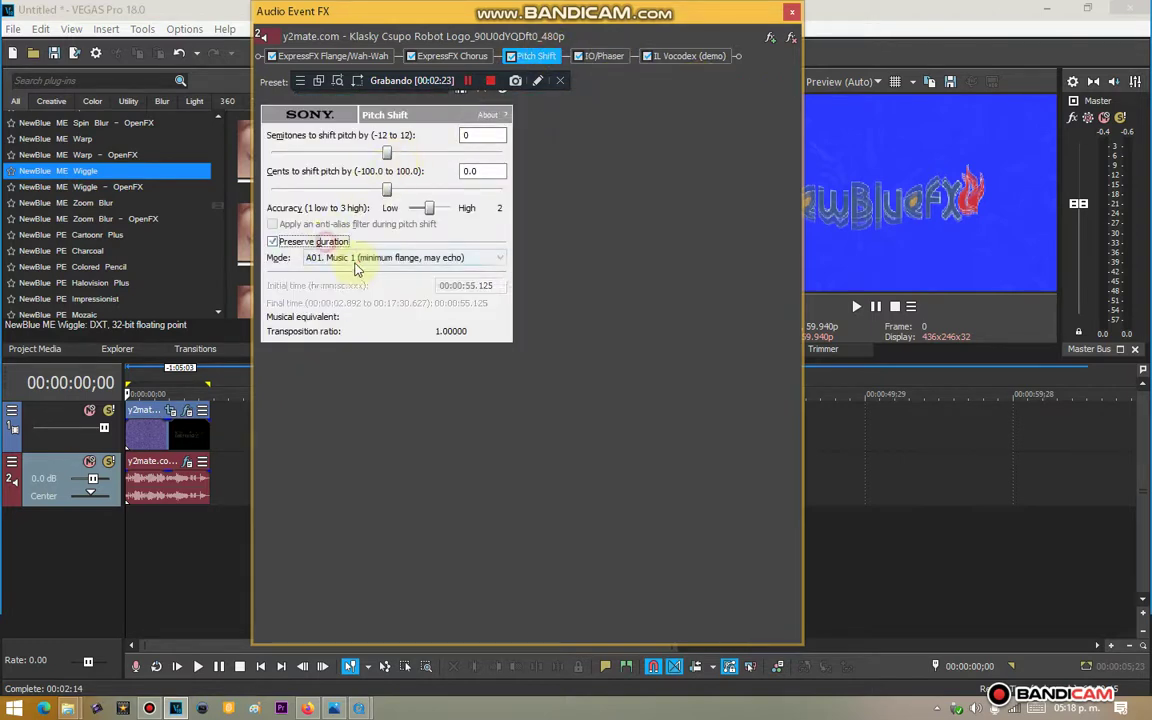
{"action": "left_click", "coordinate": [355, 258]}
{"action": "left_click", "coordinate": [355, 400]}
{"action": "left_click_drag", "start_coordinate": [387, 152], "coordinate": [436, 154]}
Set ExpressFX Chorus to size 3, rate 14.555 Hz and 100% chorus, and the Flange/Wah-Wah rate to 13.415 Hz
{"action": "left_click", "coordinate": [472, 56]}
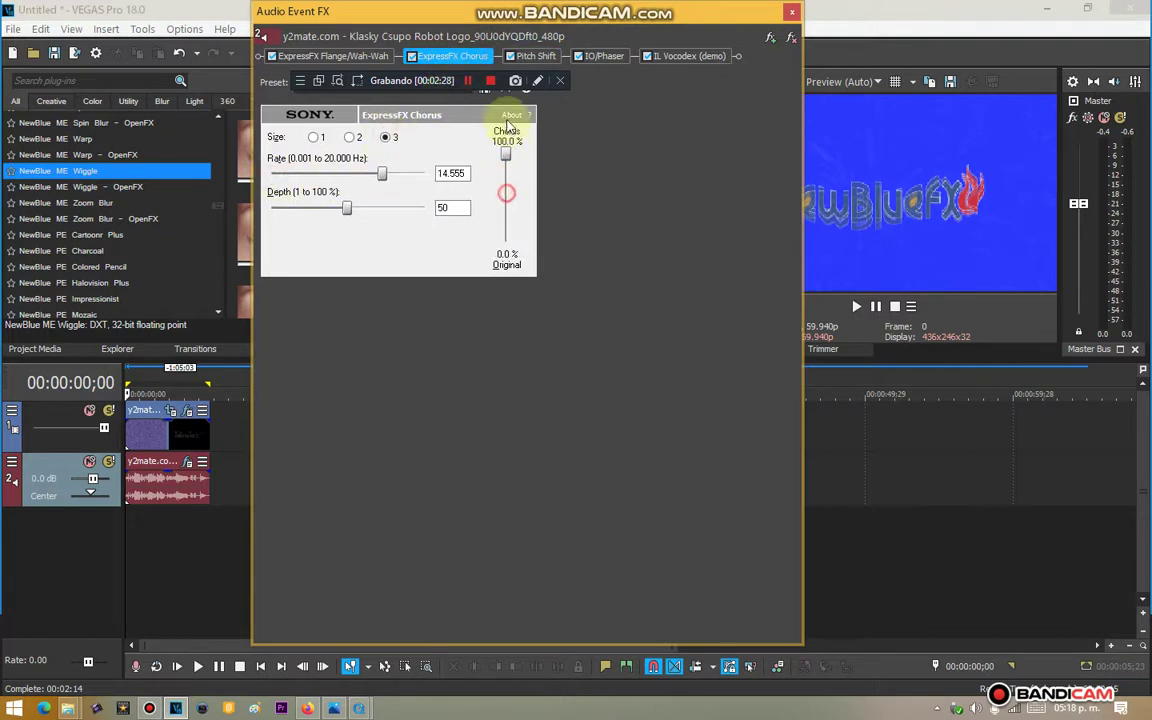
{"action": "left_click", "coordinate": [370, 56]}
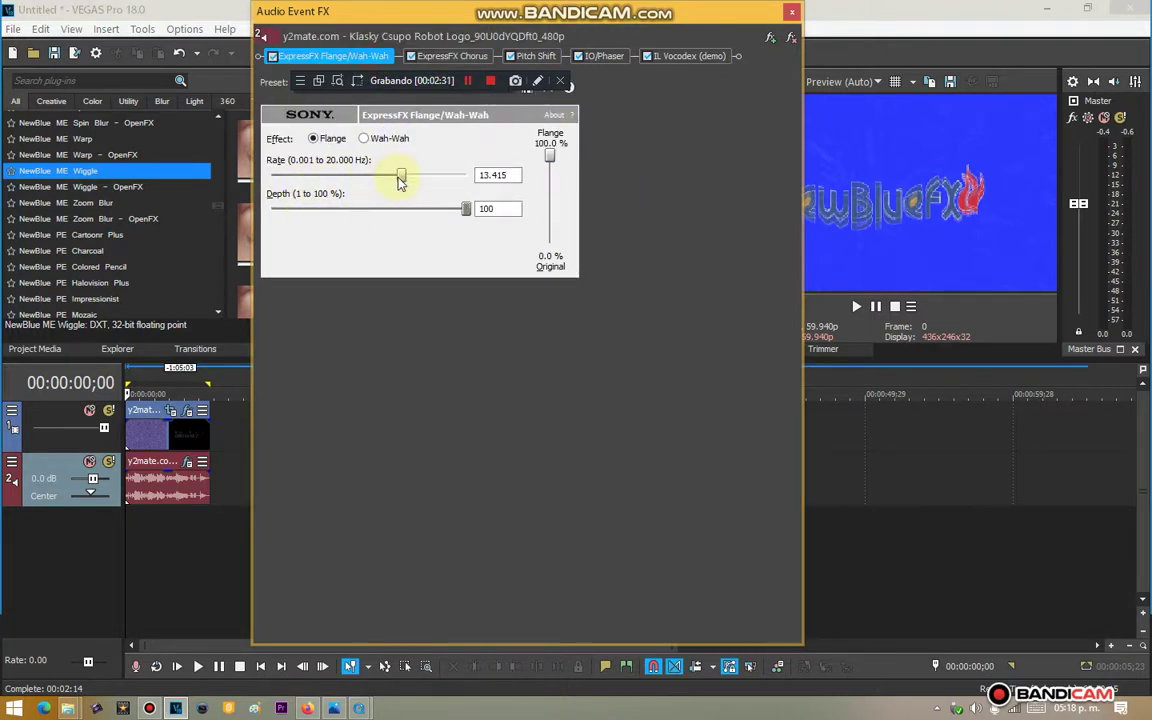
{"action": "left_click", "coordinate": [791, 15]}
Set the strength of the video event's Fun House Wiggle effect to 62
{"action": "left_click", "coordinate": [197, 410]}
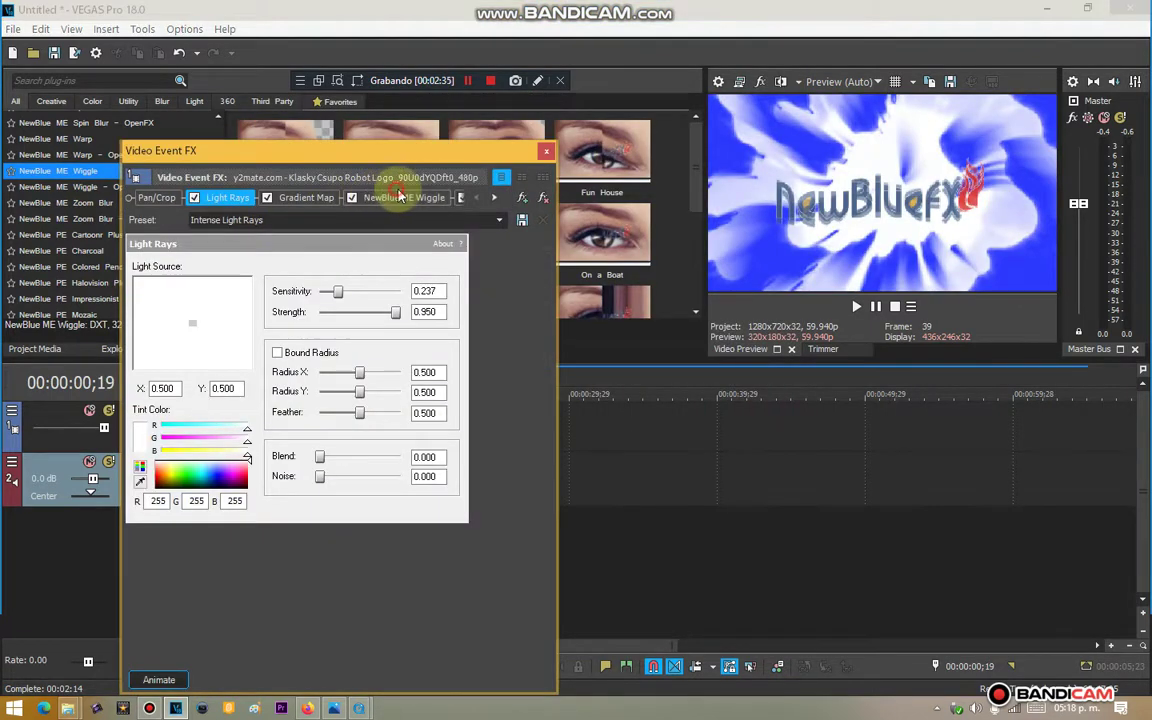
{"action": "left_click", "coordinate": [408, 196]}
{"action": "left_click_drag", "start_coordinate": [201, 288], "coordinate": [210, 287]}
{"action": "left_click", "coordinate": [493, 197]}
{"action": "left_click", "coordinate": [399, 197]}
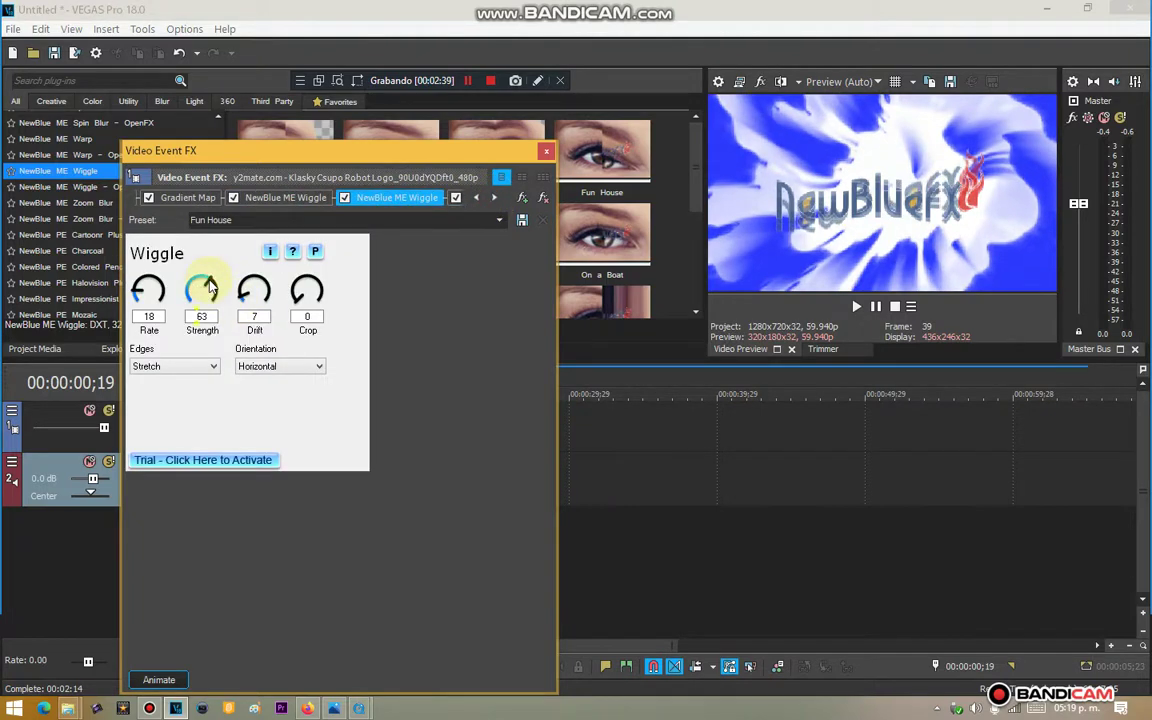
{"action": "left_click", "coordinate": [493, 197]}
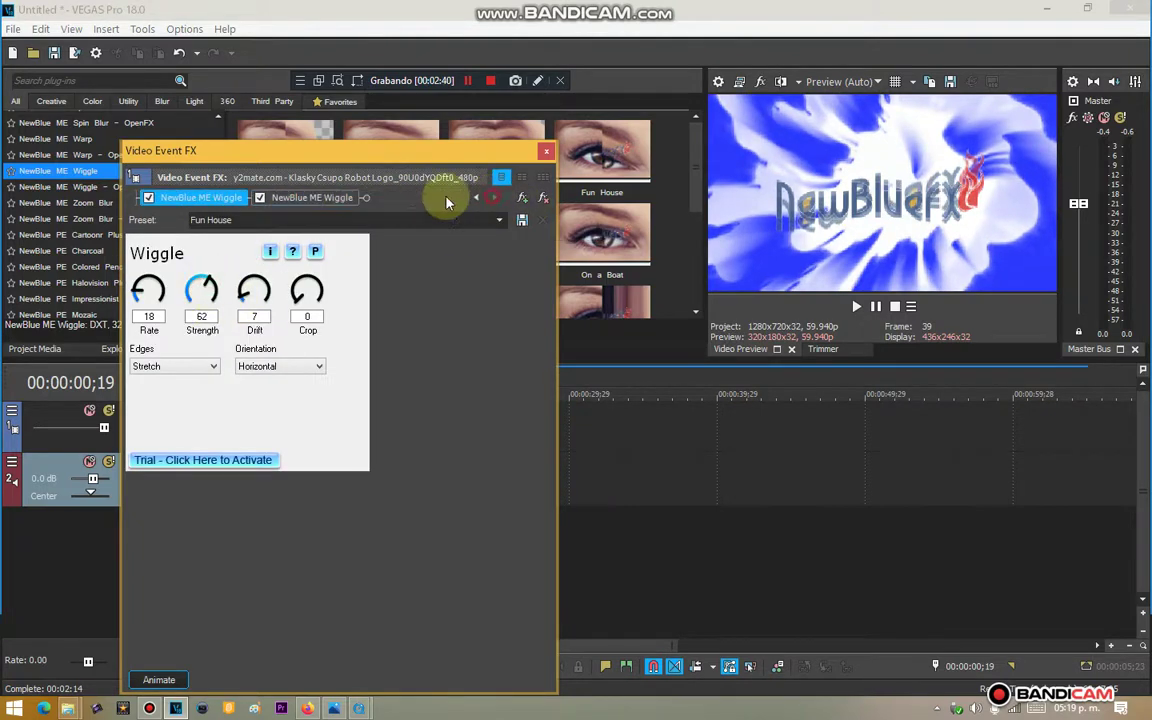
Set the Melting Wiggle effect's strength to 59 and drift to 23, and close the video event's effects
{"action": "left_click", "coordinate": [343, 199]}
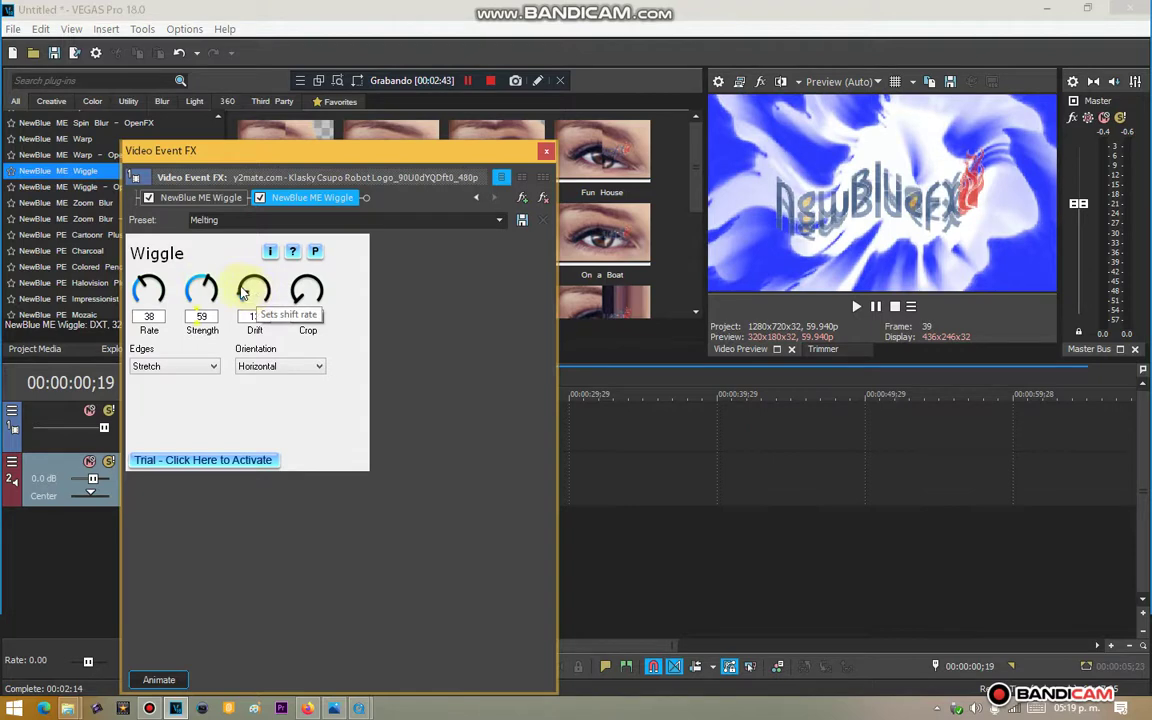
{"action": "left_click_drag", "start_coordinate": [571, 211], "coordinate": [327, 200]}
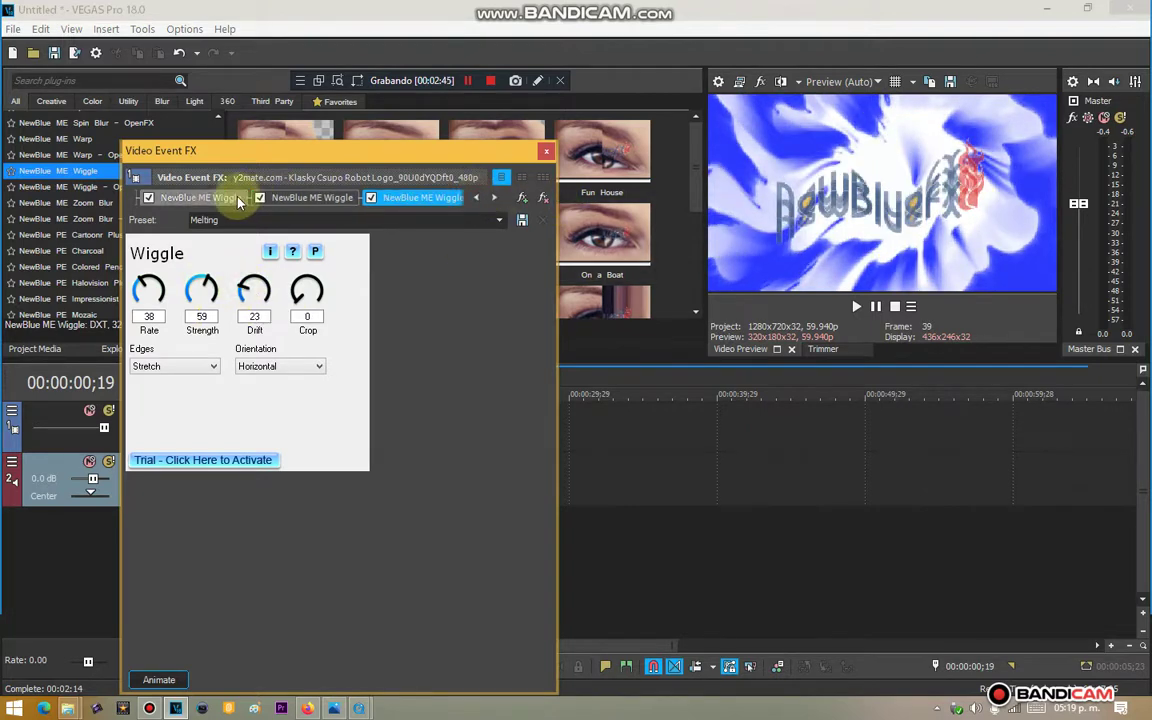
{"action": "left_click", "coordinate": [238, 199]}
{"action": "left_click", "coordinate": [546, 153]}
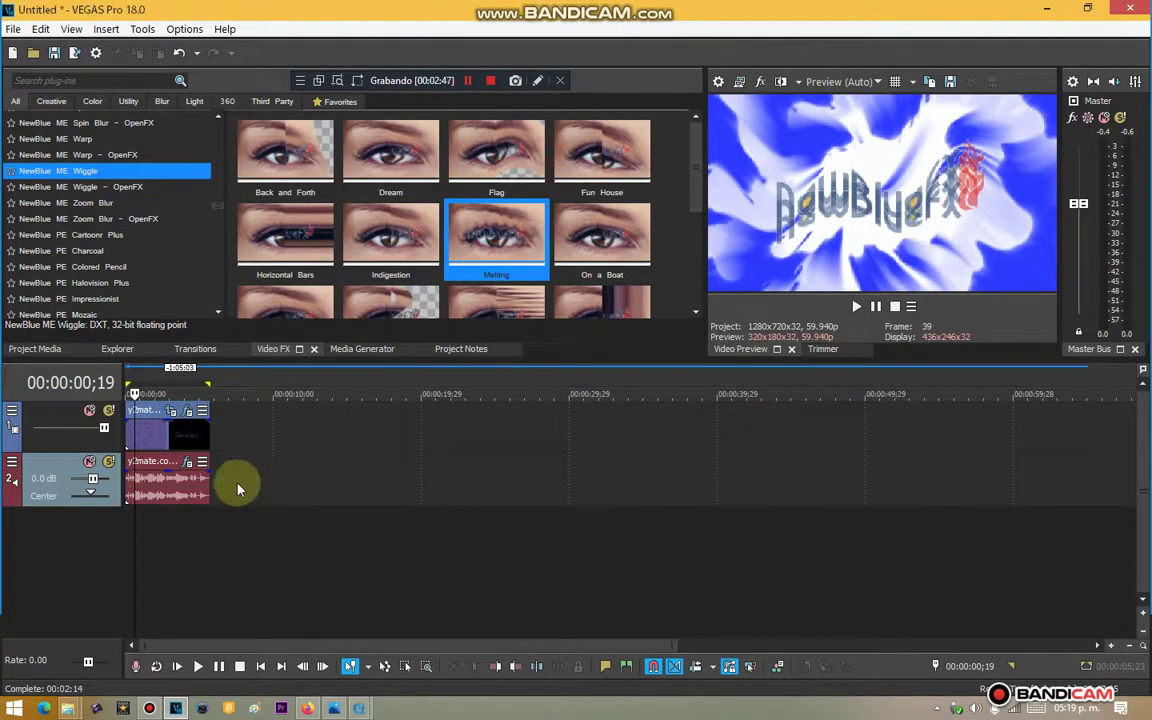
Select the whole clip's time range and play it to preview the combined effects
{"action": "left_click_drag", "start_coordinate": [196, 522], "coordinate": [126, 522]}
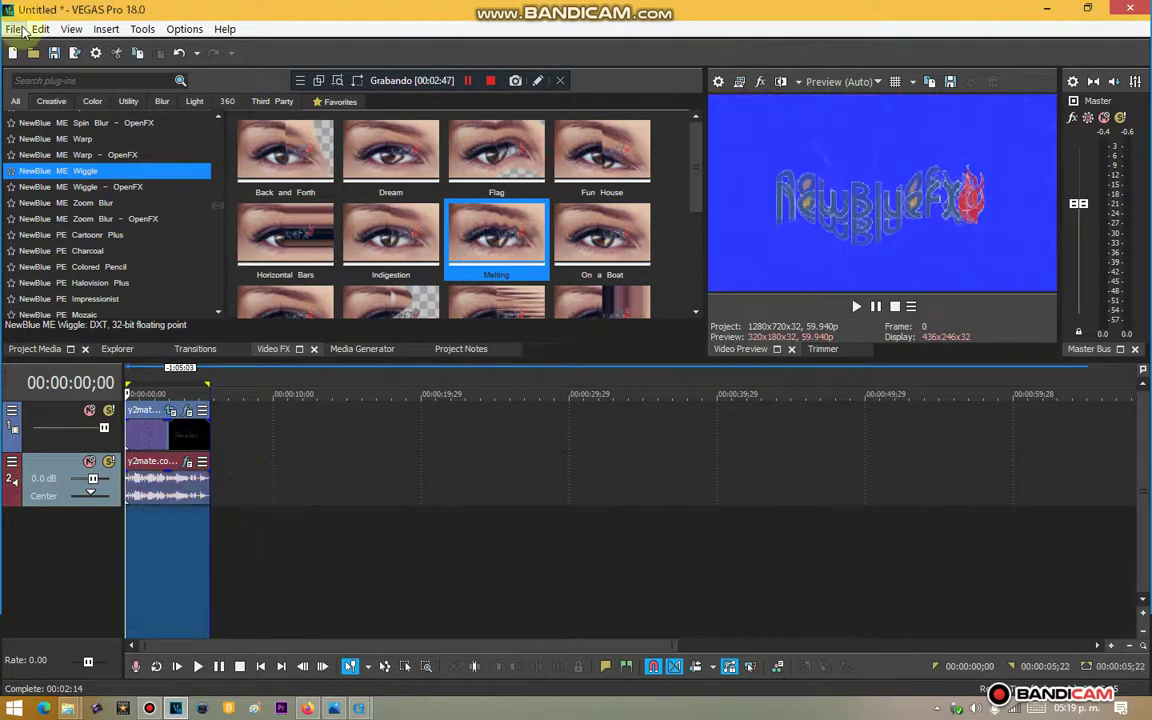
{"action": "left_click", "coordinate": [198, 666]}
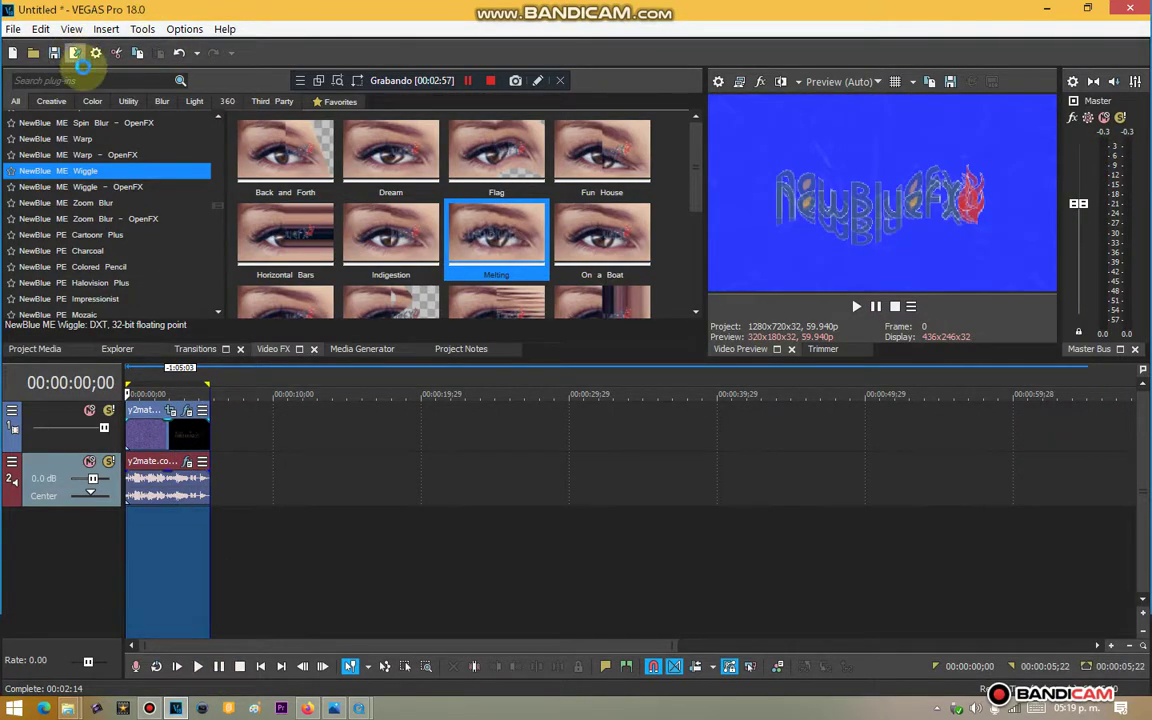
Open the render settings and start choosing where to save the MP4 file
{"action": "left_click", "coordinate": [76, 53]}
{"action": "left_click", "coordinate": [735, 478]}
{"action": "scroll", "coordinate": [612, 305], "scroll_direction": "down", "scroll_amount": 5}
{"action": "left_click_drag", "start_coordinate": [851, 289], "coordinate": [839, 425]}
Choose the personal folder on Disco local (D:) that contains Documentos, Imágenes, Música and Videos as the save location
{"action": "left_click", "coordinate": [294, 428]}
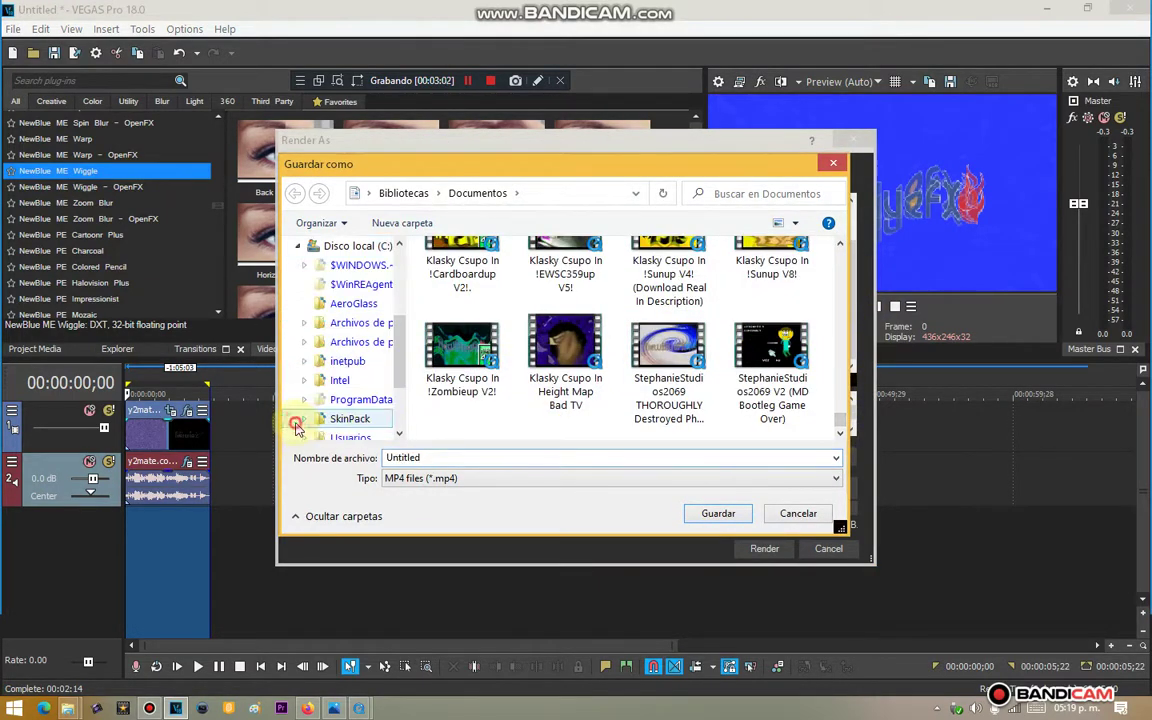
{"action": "scroll", "coordinate": [360, 330], "scroll_direction": "down", "scroll_amount": 2}
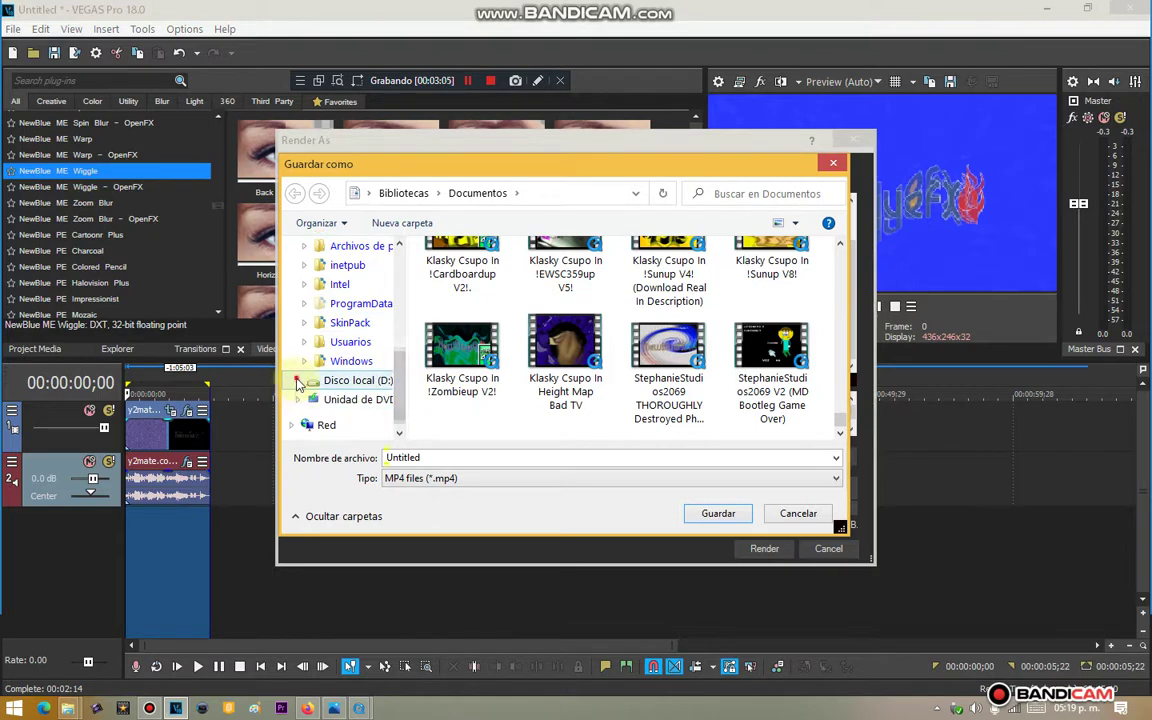
{"action": "left_click", "coordinate": [297, 381]}
{"action": "left_click", "coordinate": [305, 360]}
{"action": "left_click", "coordinate": [334, 364]}
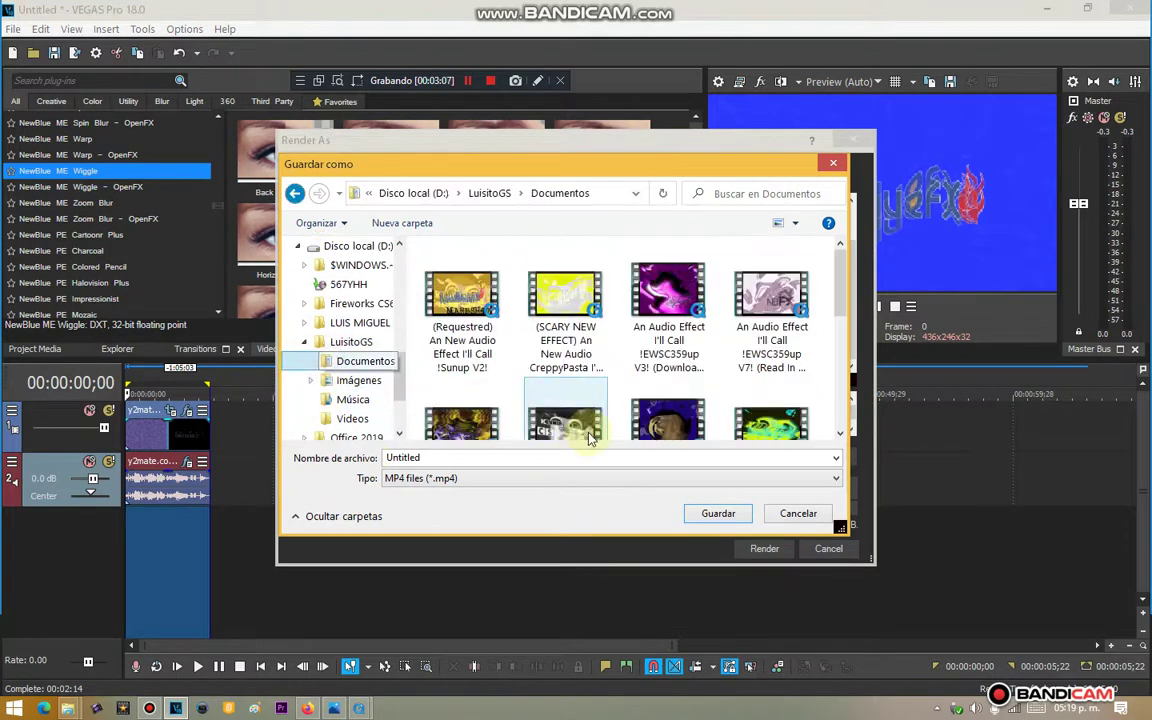
{"action": "scroll", "coordinate": [553, 261], "scroll_direction": "up", "scroll_amount": 3}
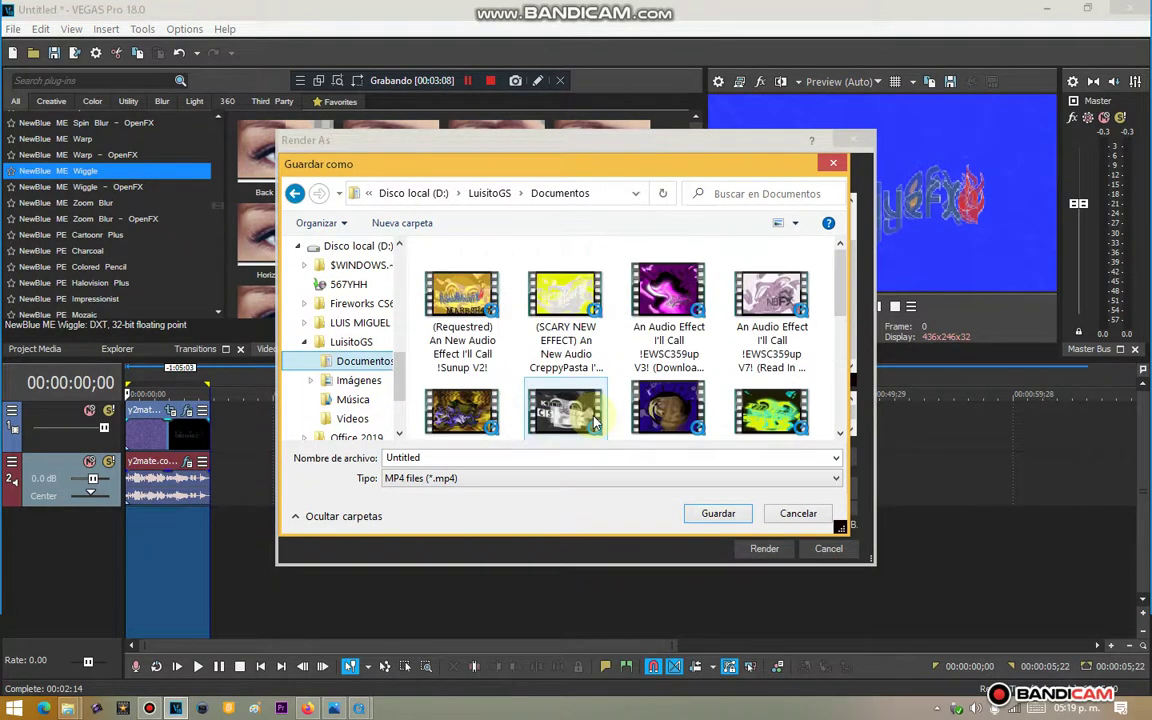
{"action": "scroll", "coordinate": [838, 350], "scroll_direction": "down", "scroll_amount": 1}
{"action": "left_click_drag", "start_coordinate": [838, 350], "coordinate": [826, 408]}
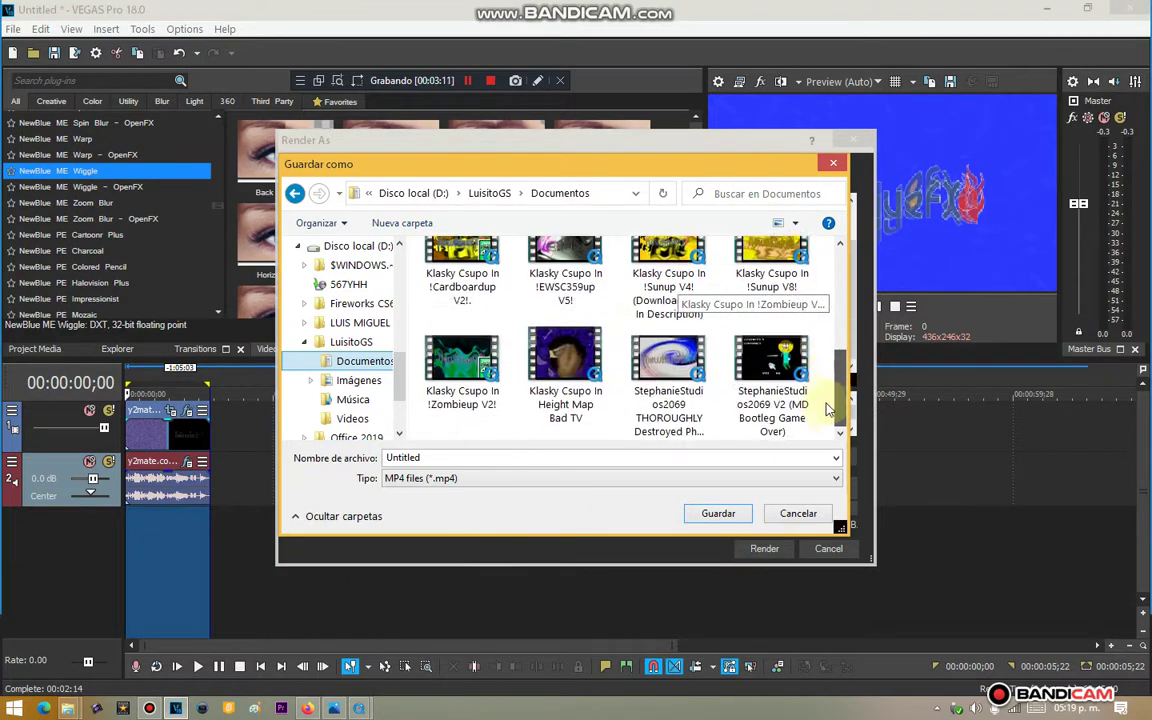
{"action": "left_click", "coordinate": [350, 341]}
Name the output "(New 4th Of Noviembre 2020 Special Effect) An Audio Effect I'll Call ''4th of Julyup V6''" and start the render
{"action": "left_click", "coordinate": [528, 338]}
{"action": "left_click", "coordinate": [514, 458]}
{"action": "left_click", "coordinate": [521, 459]}
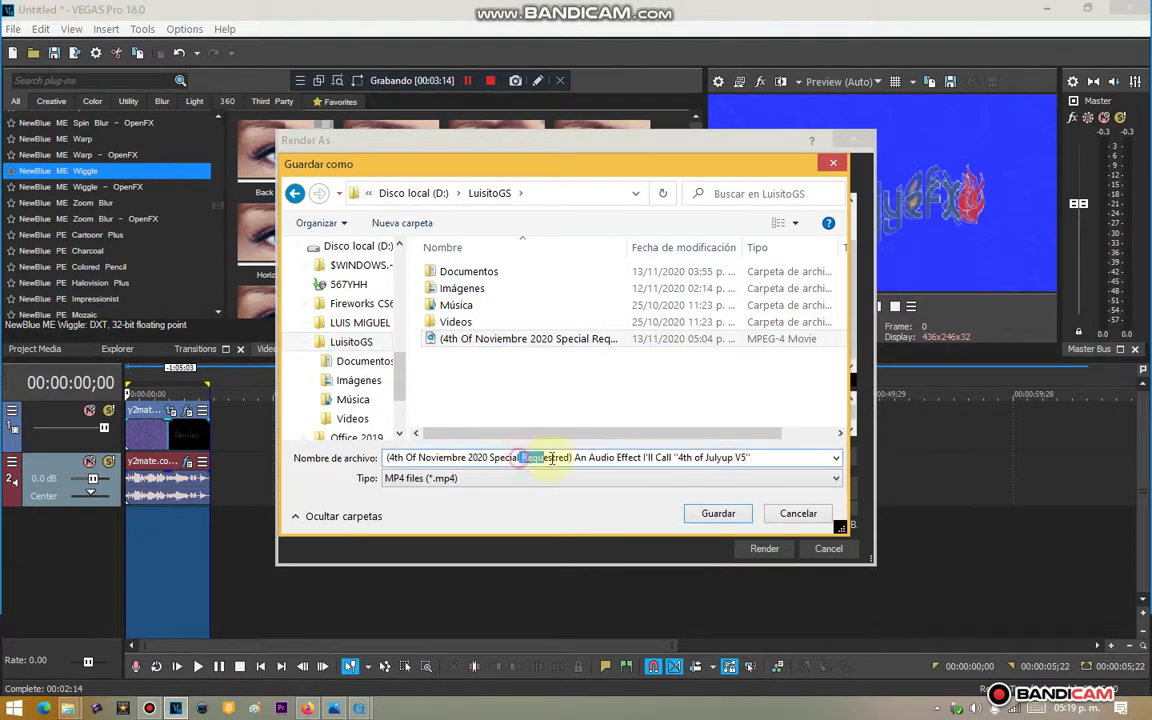
{"action": "key", "text": "BackSpace"}
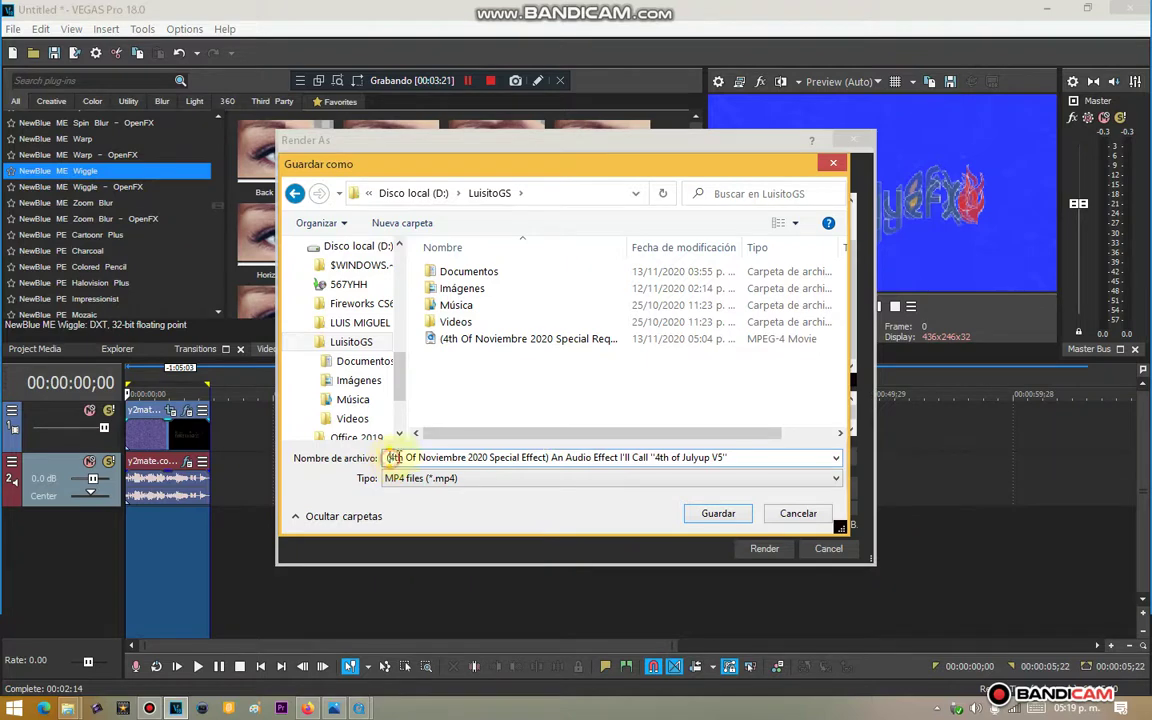
{"action": "type", "text": "New"}
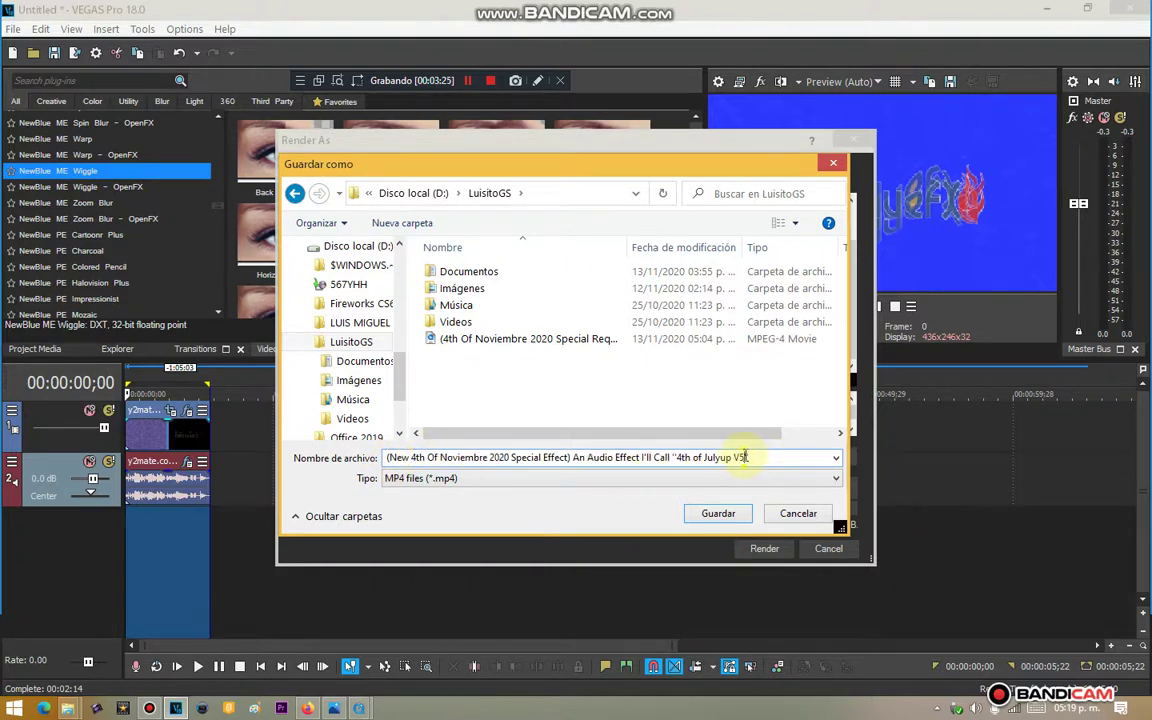
{"action": "key", "text": "Return"}
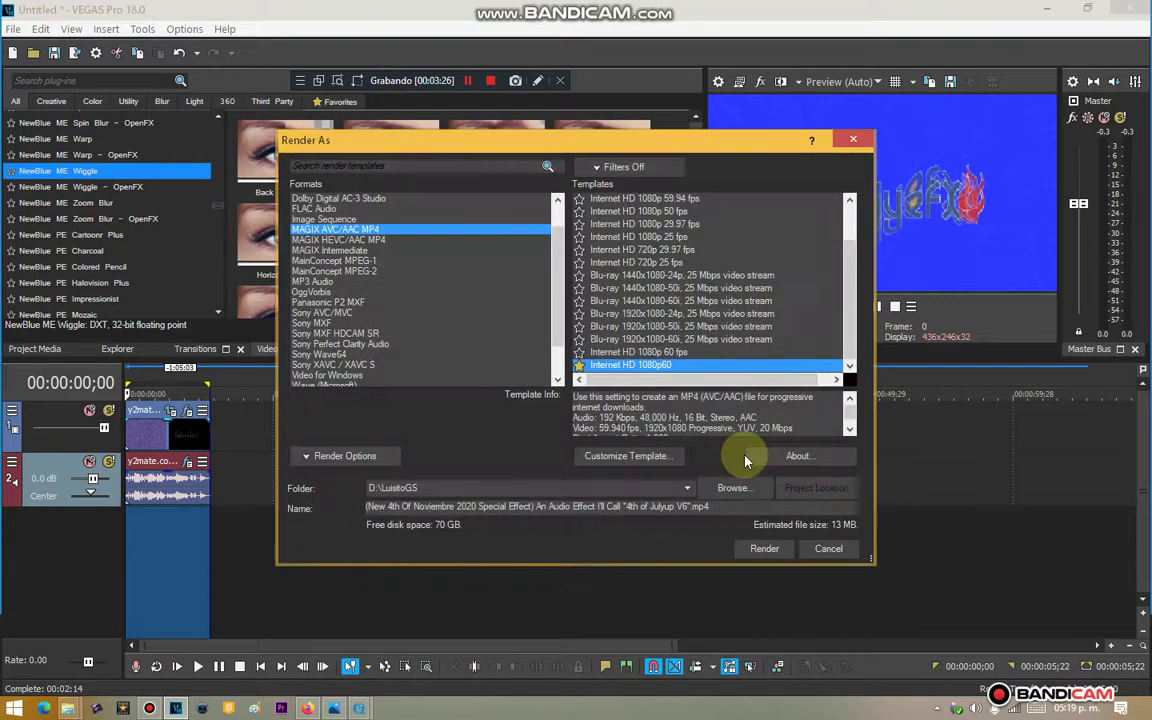
{"action": "left_click", "coordinate": [758, 548]}
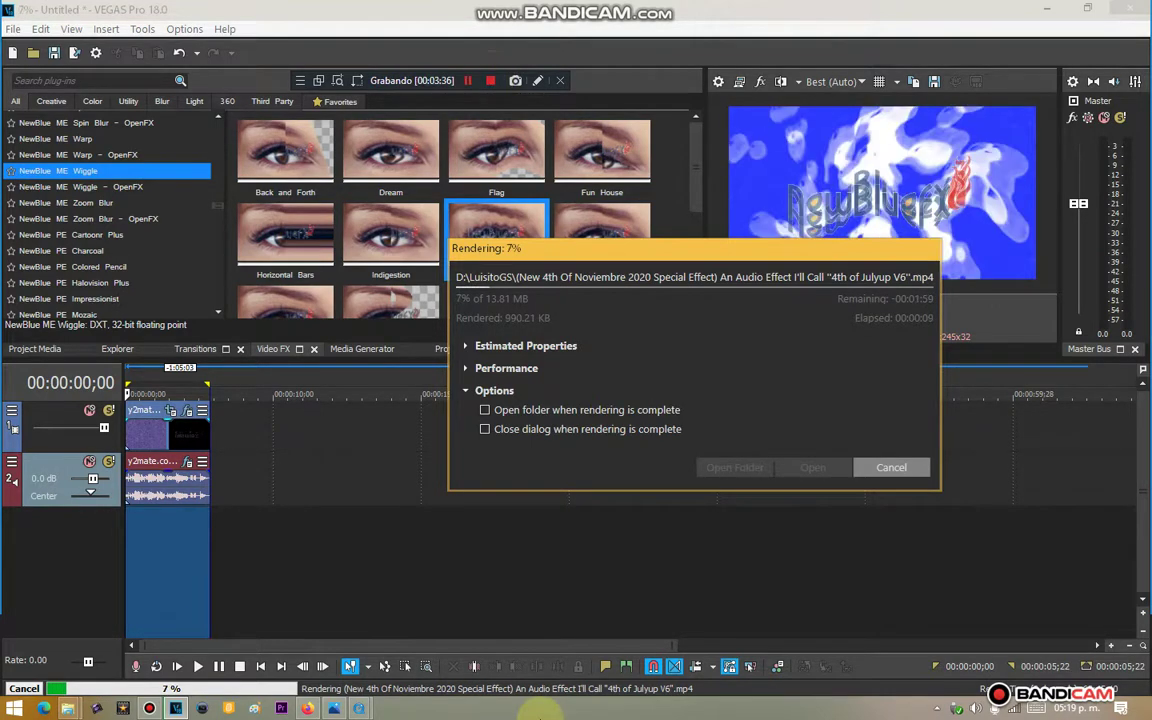
{"action": "left_click", "coordinate": [938, 684]}
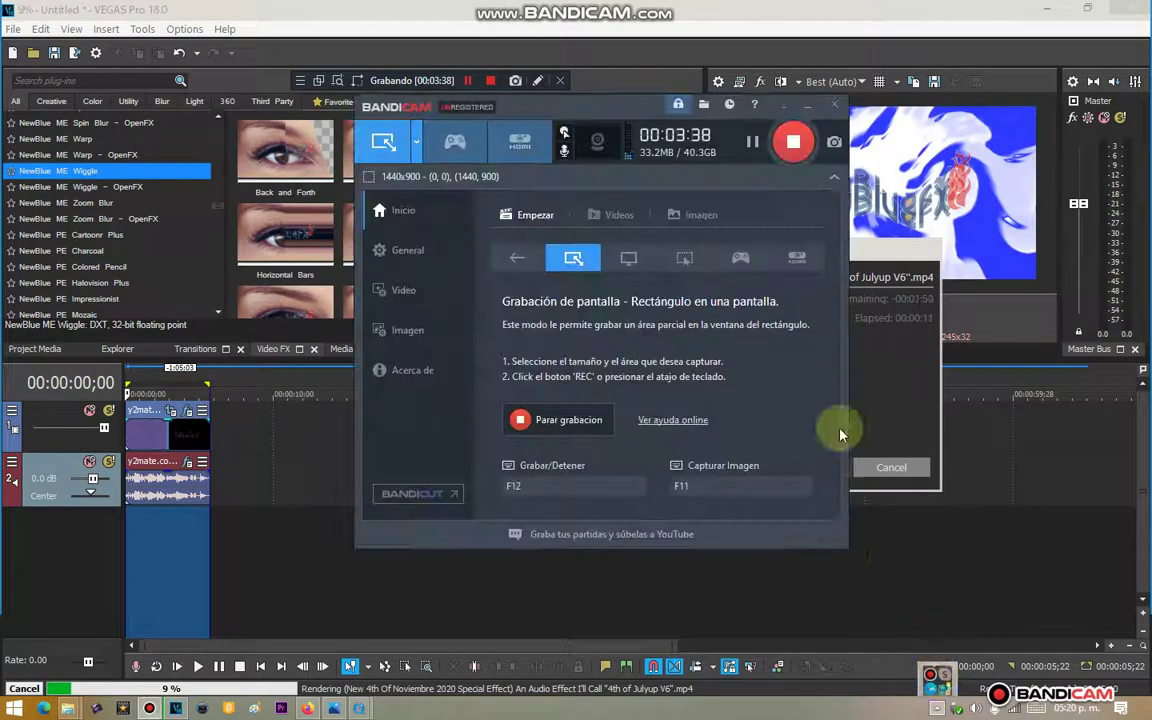